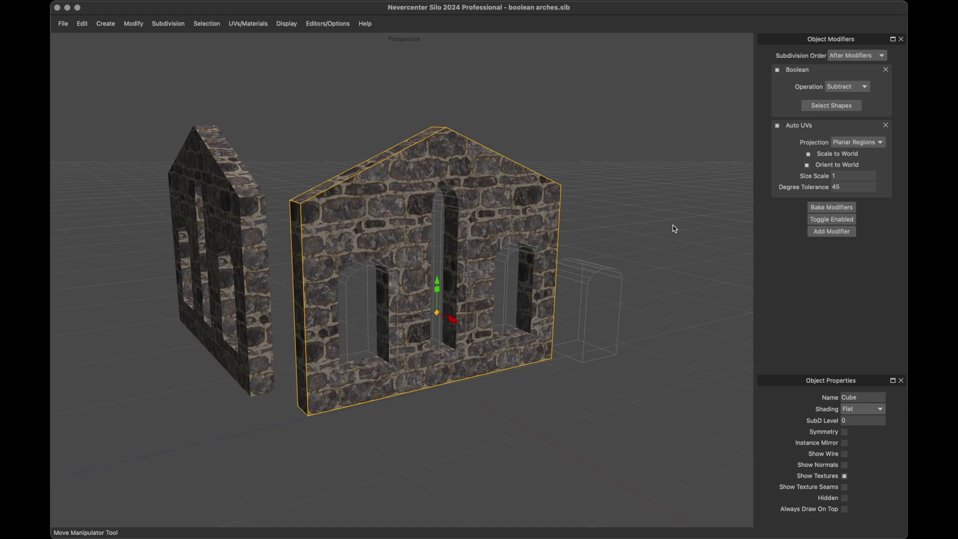
Inspect the arched walls, selecting the left wall, gable wall, Arch shape and right window cutter.
{"action": "mouse_move", "coordinate": [624, 192]}
{"action": "middle_mouse_down"}
{"action": "mouse_move", "coordinate": [609, 225]}
{"action": "mouse_move", "coordinate": [603, 204]}
{"action": "middle_mouse_up"}
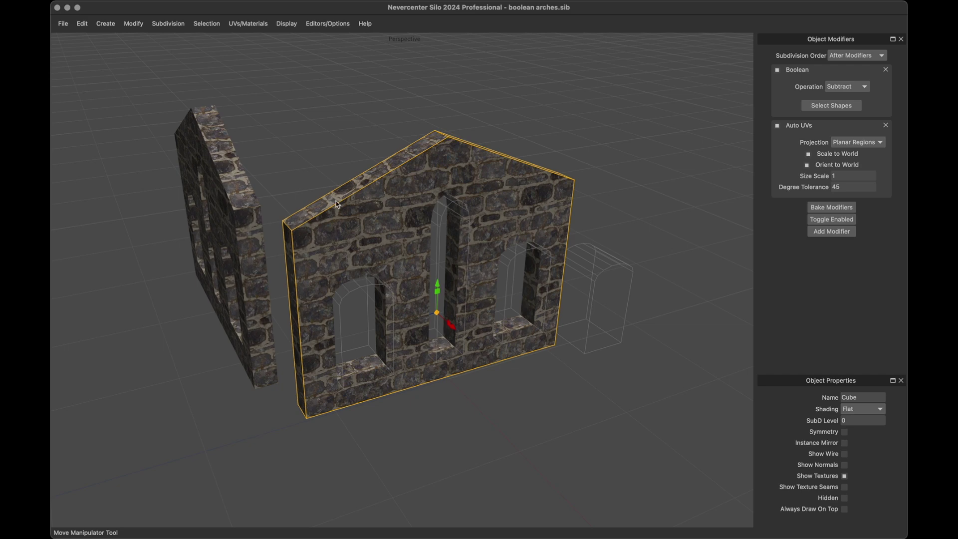
{"action": "left_click", "coordinate": [238, 195]}
{"action": "mouse_move", "coordinate": [248, 214]}
{"action": "middle_mouse_down"}
{"action": "mouse_move", "coordinate": [278, 208]}
{"action": "mouse_move", "coordinate": [252, 214]}
{"action": "middle_mouse_up"}
{"action": "left_click", "coordinate": [391, 185]}
{"action": "middle_click_drag", "start_coordinate": [393, 187], "coordinate": [381, 206]}
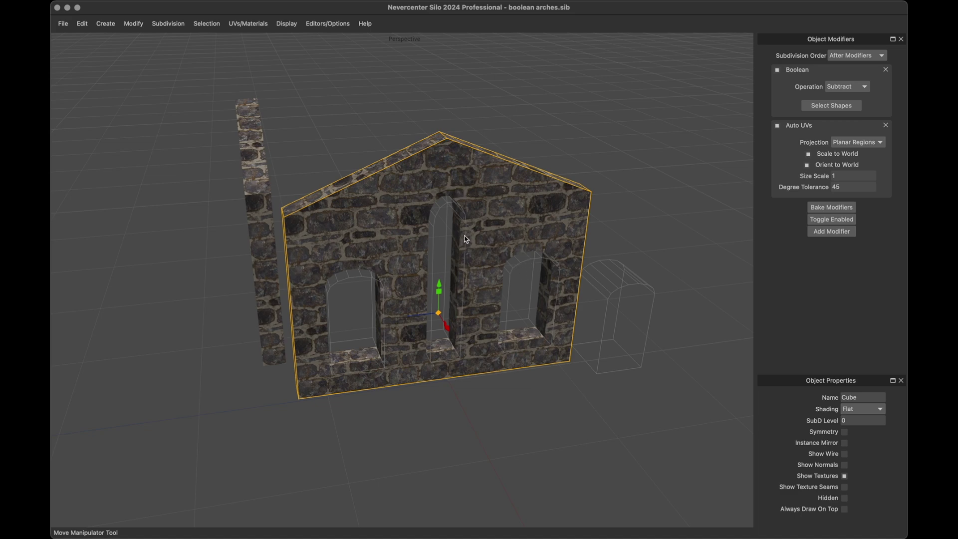
{"action": "left_click", "coordinate": [620, 289]}
{"action": "middle_click_drag", "start_coordinate": [582, 378], "coordinate": [610, 310]}
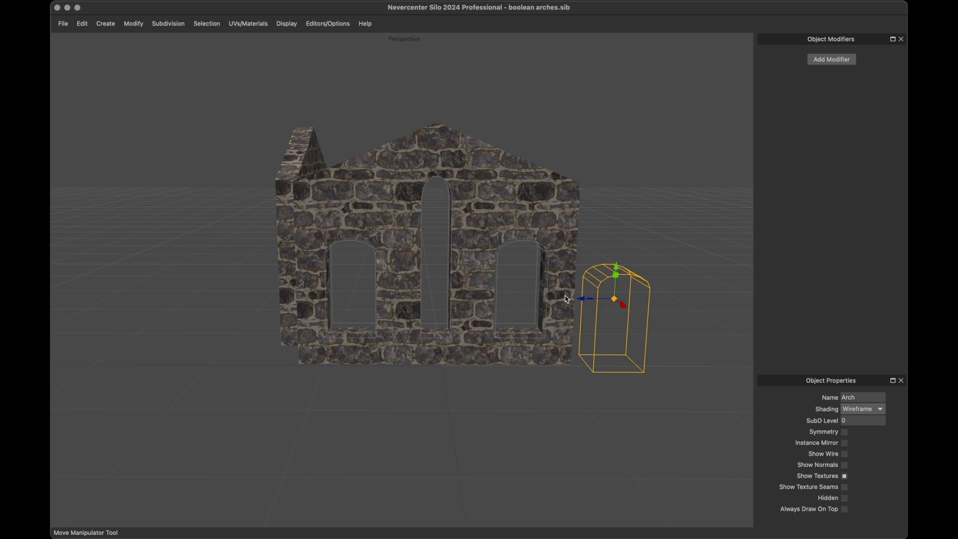
{"action": "left_click", "coordinate": [519, 247]}
Select the centre arch cutter and Arch object, ending with the stone wall's modifiers shown.
{"action": "left_click", "coordinate": [449, 197]}
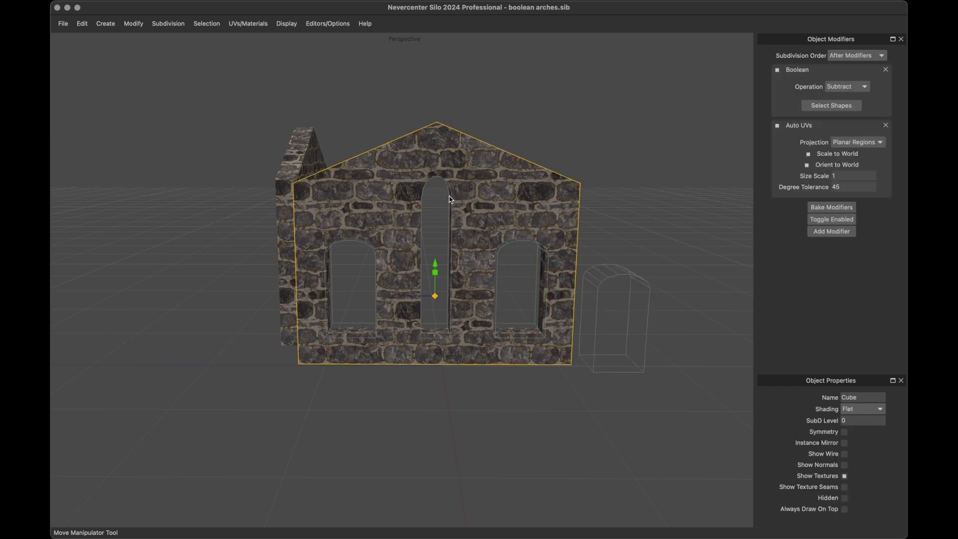
{"action": "left_click", "coordinate": [426, 208]}
{"action": "left_click", "coordinate": [425, 208]}
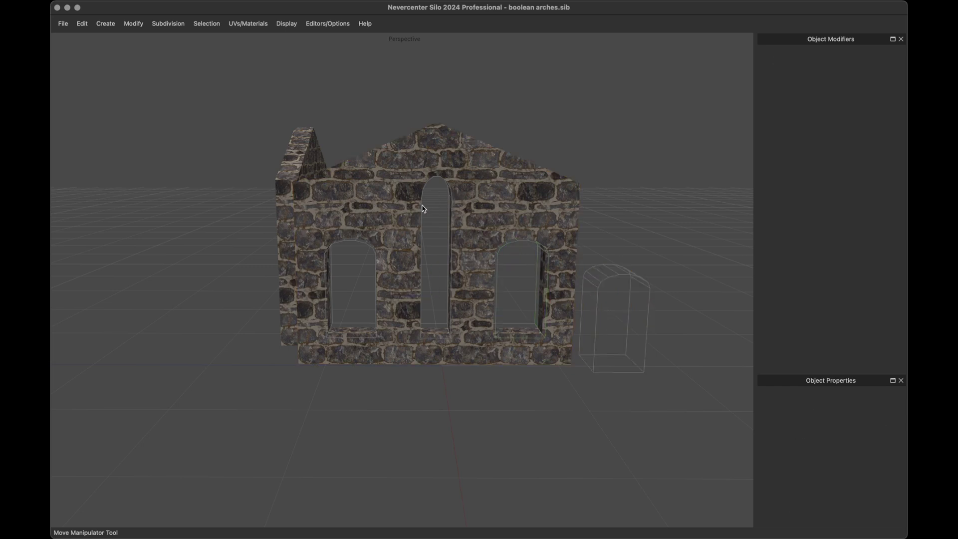
{"action": "left_click", "coordinate": [424, 209]}
{"action": "left_click", "coordinate": [602, 291]}
{"action": "left_click", "coordinate": [600, 290]}
{"action": "left_click", "coordinate": [507, 196]}
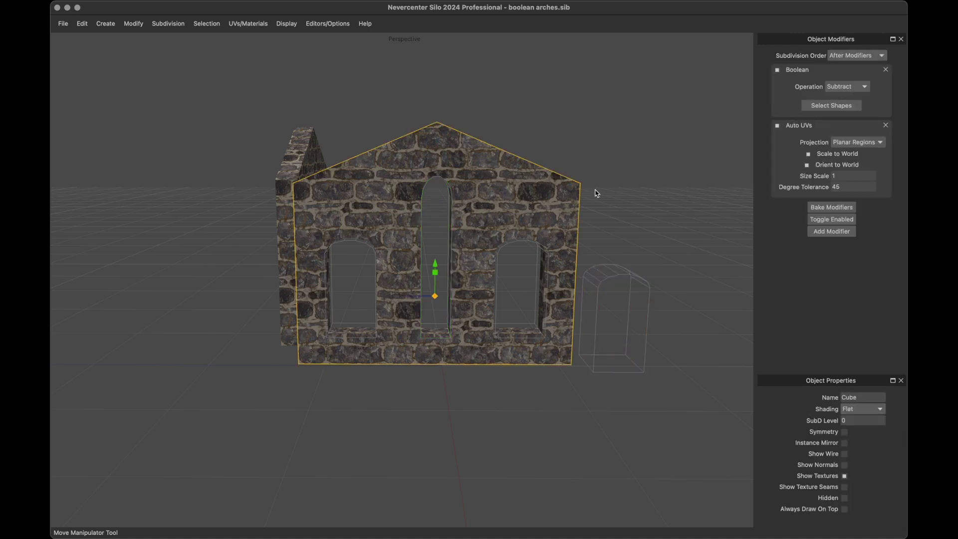
{"action": "middle_click_drag", "start_coordinate": [576, 165], "coordinate": [603, 175]}
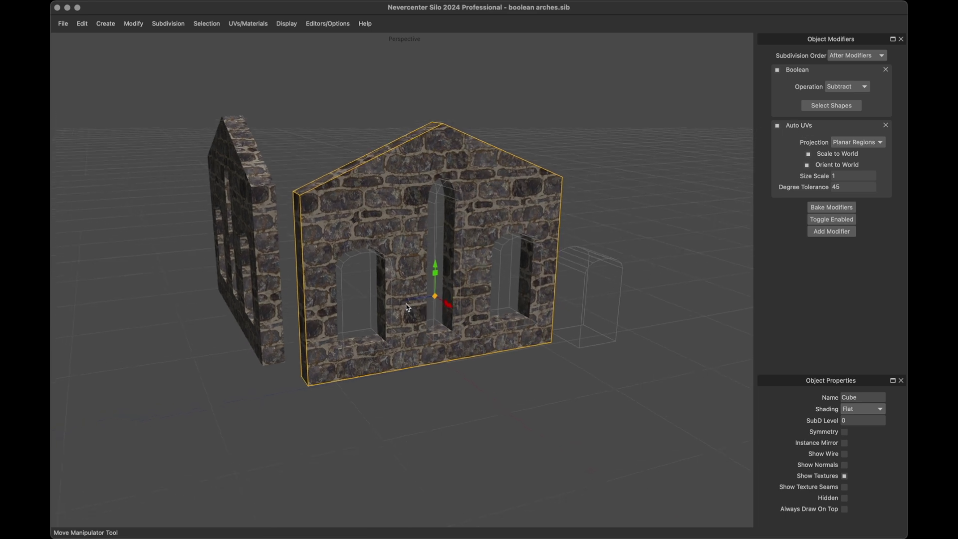
Stretch the stone wall wider and back, then toggle its Boolean modifier off and on.
{"action": "key", "text": "r"}
{"action": "mouse_move", "coordinate": [408, 305]}
{"action": "left_mouse_down"}
{"action": "mouse_move", "coordinate": [430, 305]}
{"action": "mouse_move", "coordinate": [405, 302]}
{"action": "left_mouse_up"}
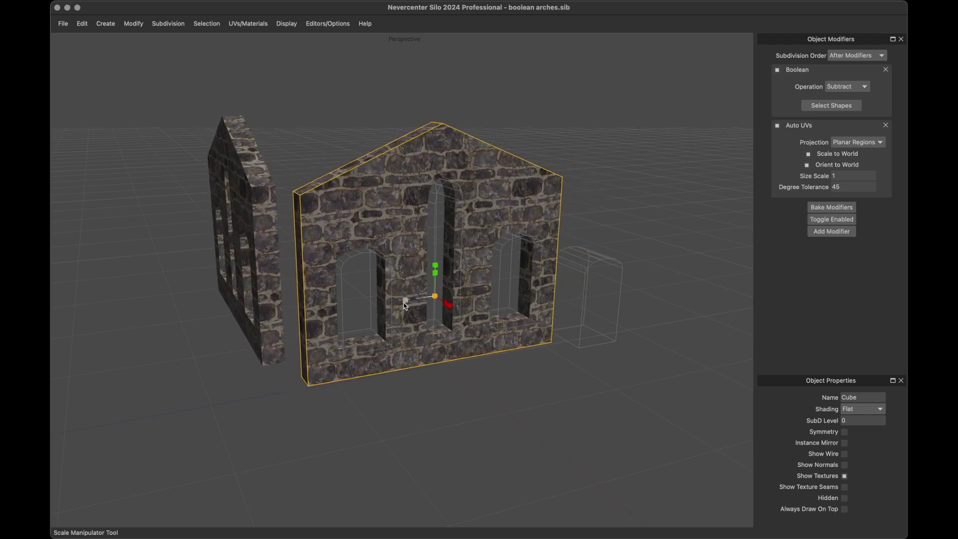
{"action": "left_click", "coordinate": [777, 70]}
{"action": "left_click", "coordinate": [777, 71]}
{"action": "left_click_drag", "start_coordinate": [569, 387], "coordinate": [564, 393], "text": "alt"}
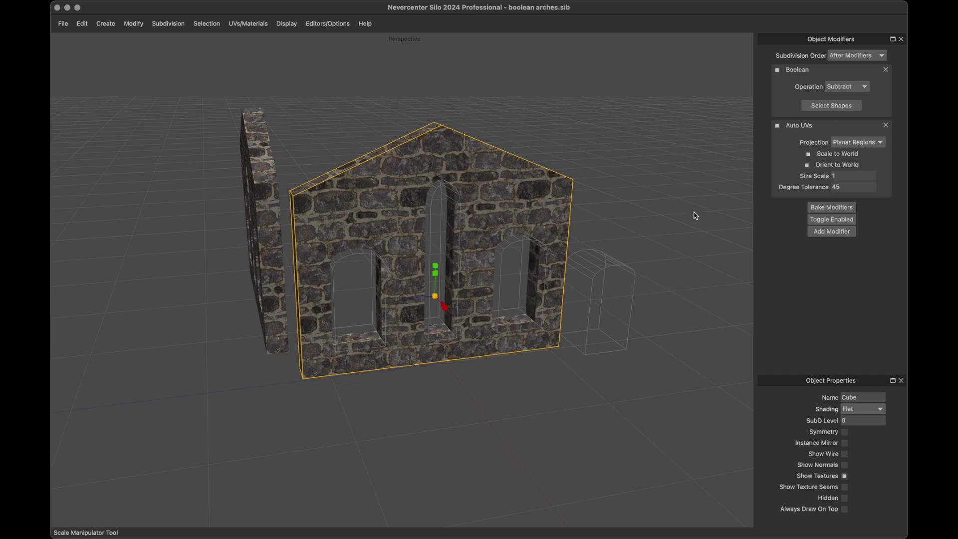
Try the boolean's cutter-shape picker, then switch the operation to Combine and back to Subtract.
{"action": "left_click", "coordinate": [822, 106]}
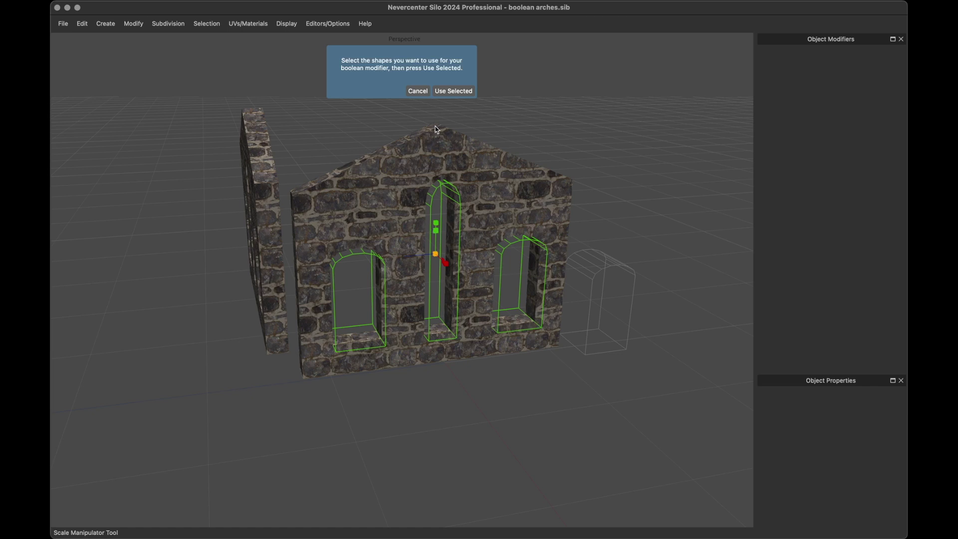
{"action": "left_click", "coordinate": [423, 93]}
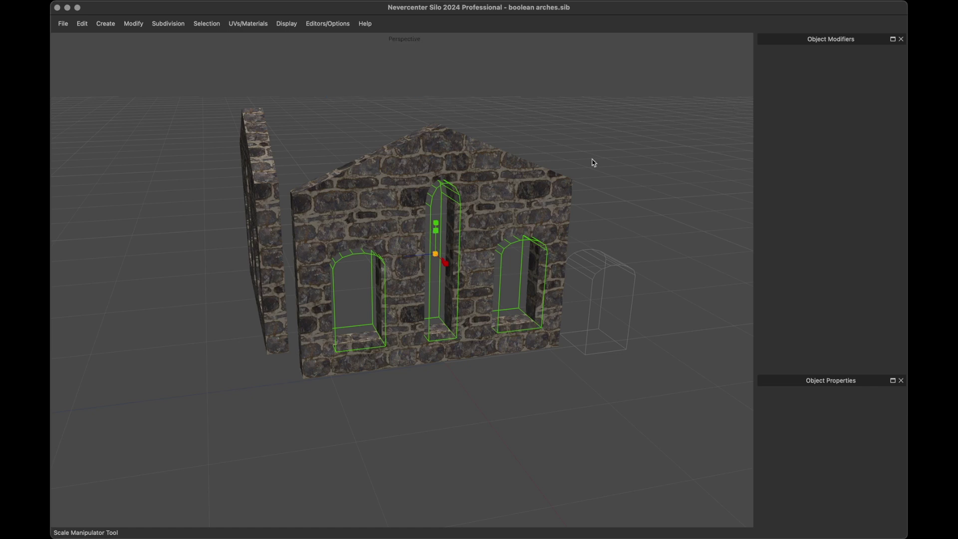
{"action": "left_click", "coordinate": [514, 192]}
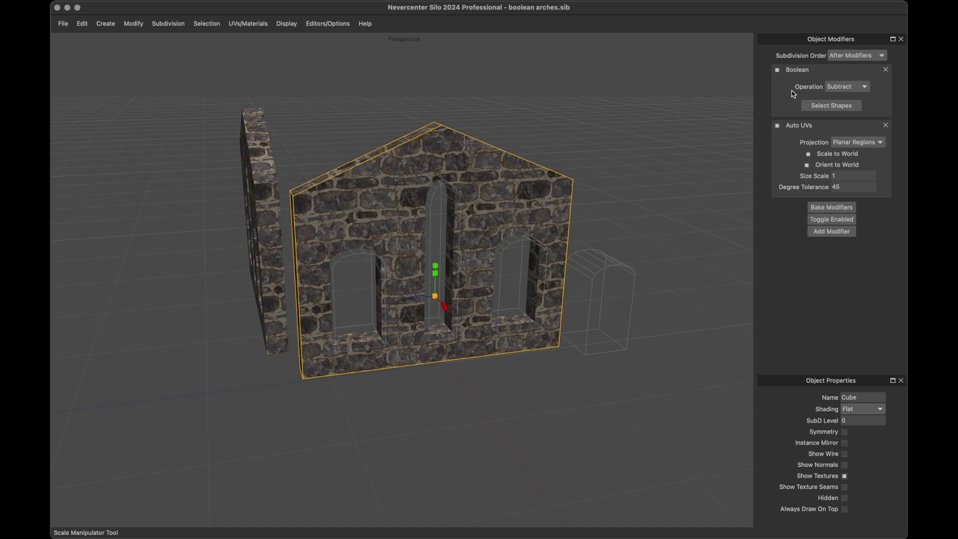
{"action": "left_click", "coordinate": [843, 87]}
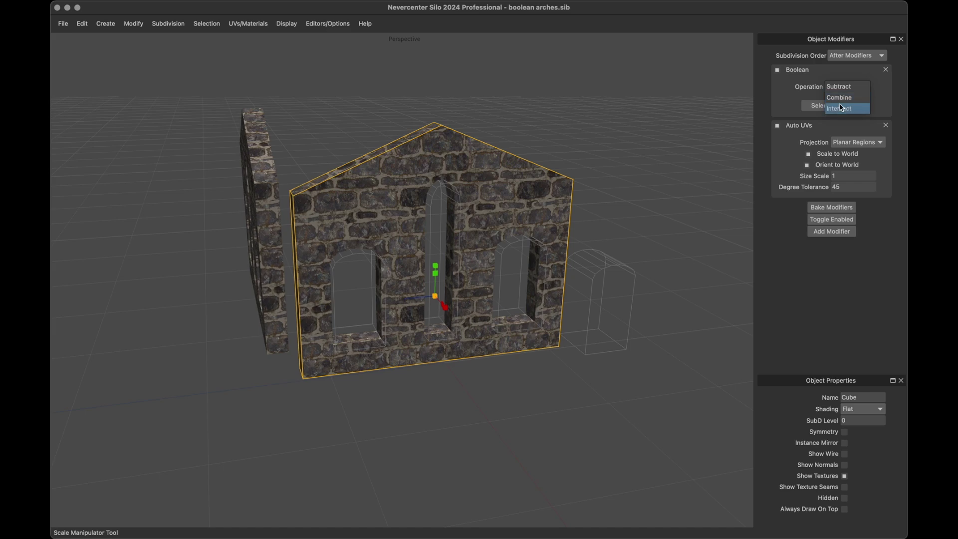
{"action": "left_click", "coordinate": [843, 98]}
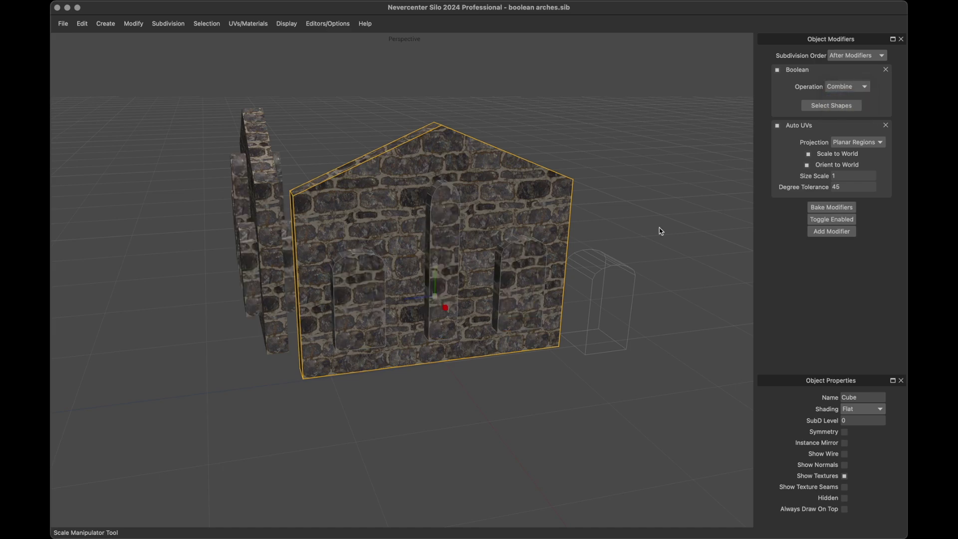
{"action": "mouse_move", "coordinate": [421, 381]}
{"action": "middle_mouse_down"}
{"action": "mouse_move", "coordinate": [483, 381]}
{"action": "mouse_move", "coordinate": [421, 376]}
{"action": "middle_mouse_up"}
{"action": "left_click", "coordinate": [847, 90]}
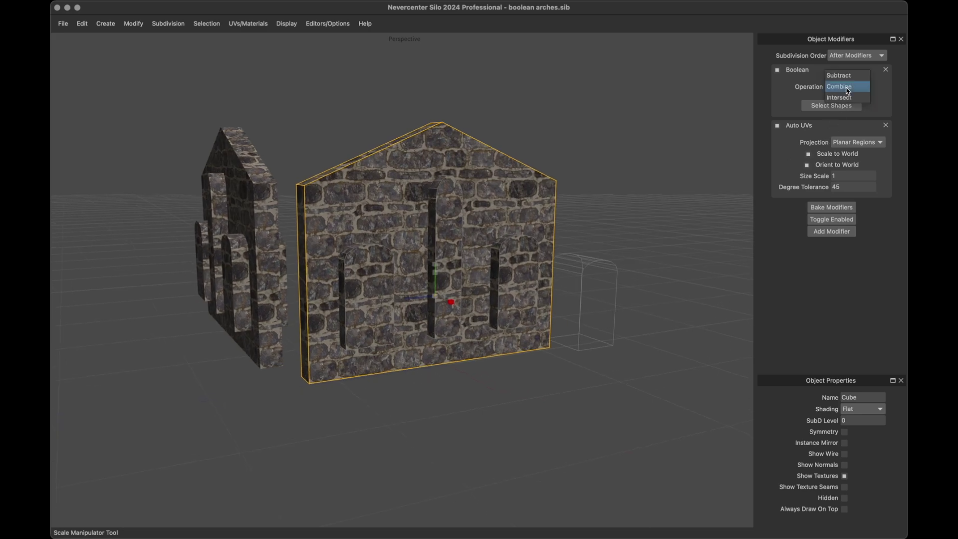
{"action": "left_click", "coordinate": [846, 76]}
Resize the Arch cutter shorter, then taller to enlarge the window openings.
{"action": "middle_click_drag", "start_coordinate": [543, 416], "coordinate": [519, 417]}
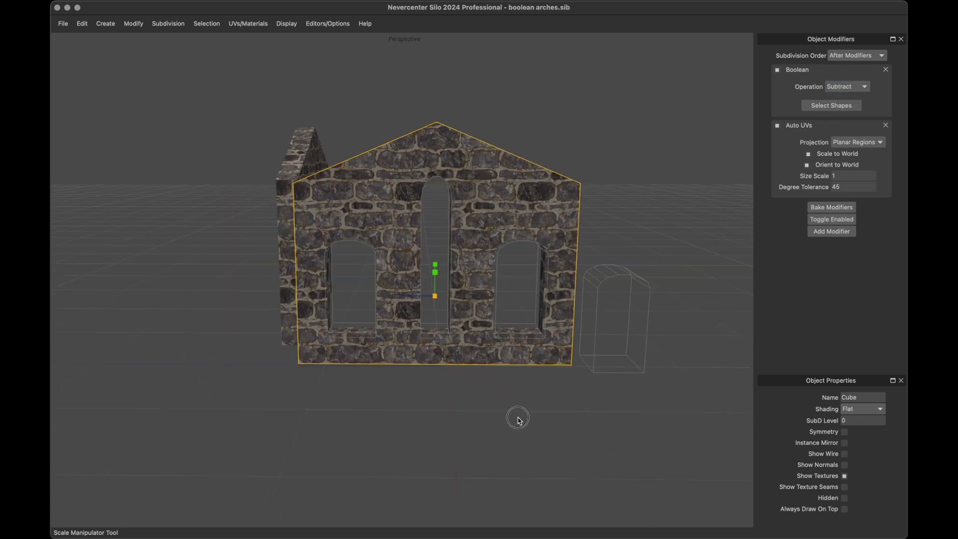
{"action": "left_click", "coordinate": [596, 318]}
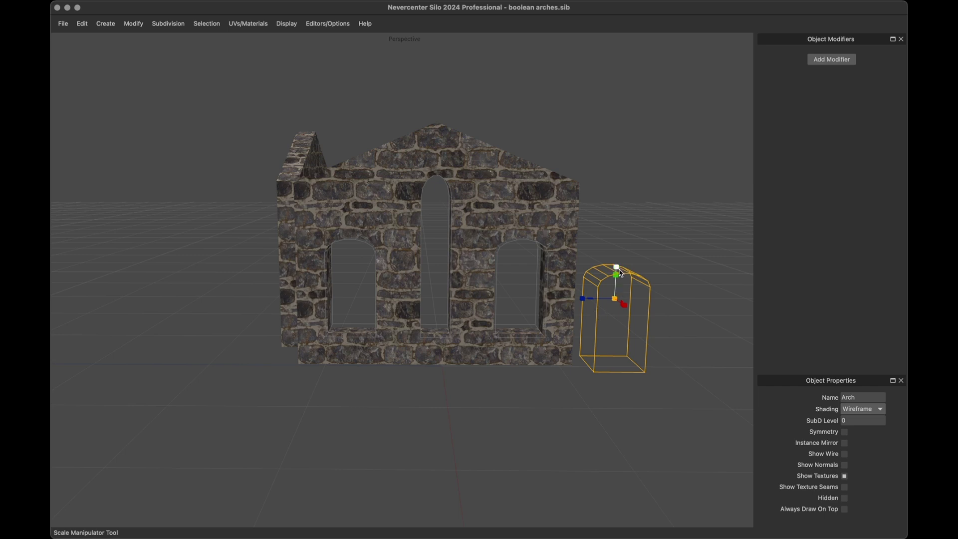
{"action": "left_click_drag", "start_coordinate": [622, 291], "coordinate": [622, 286]}
{"action": "mouse_move", "coordinate": [426, 410]}
{"action": "middle_mouse_down"}
{"action": "mouse_move", "coordinate": [462, 411]}
{"action": "mouse_move", "coordinate": [432, 409]}
{"action": "mouse_move", "coordinate": [466, 421]}
{"action": "mouse_move", "coordinate": [443, 412]}
{"action": "middle_mouse_up"}
{"action": "left_click_drag", "start_coordinate": [615, 272], "coordinate": [607, 238]}
{"action": "key", "text": "super+z"}
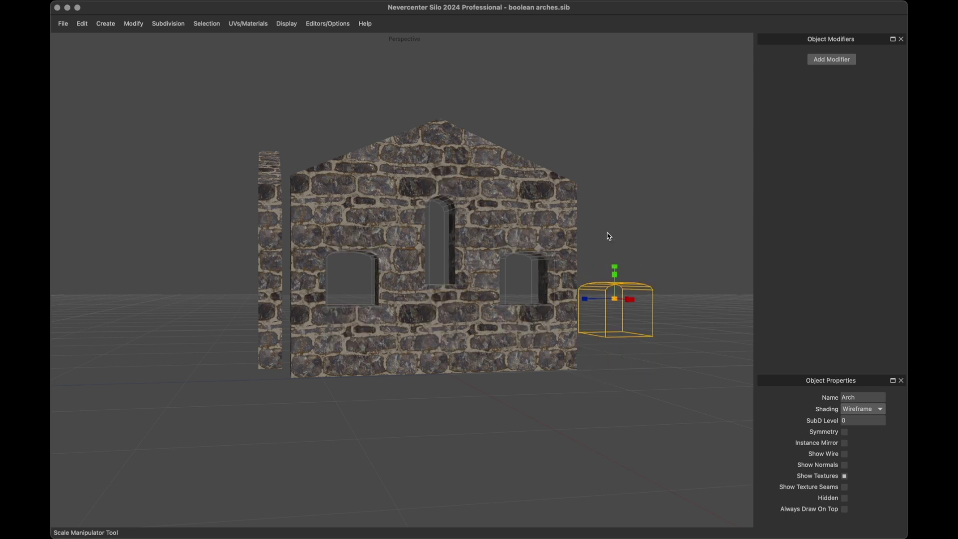
{"action": "key", "text": "super+shift+z"}
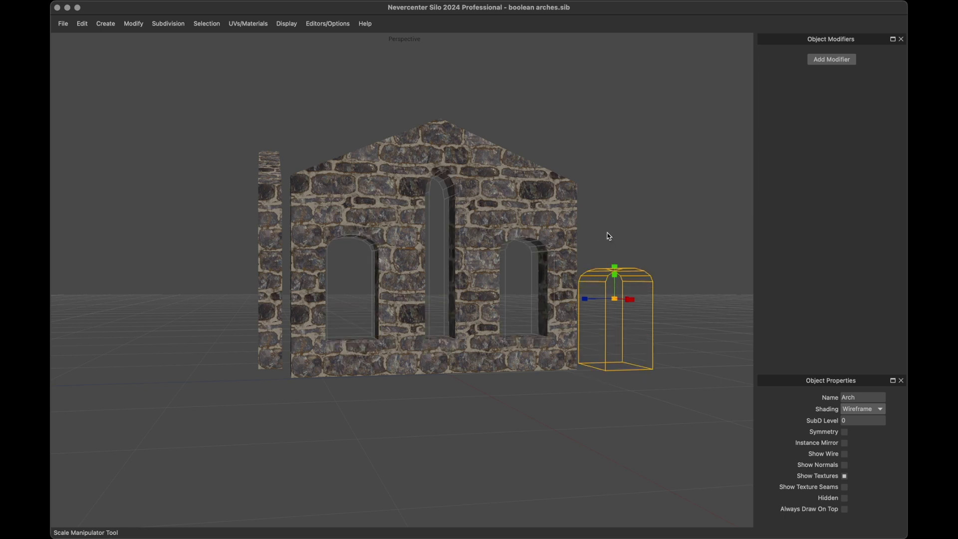
Open the recent pathextrude.sib without saving the arches scene.
{"action": "left_click", "coordinate": [63, 24]}
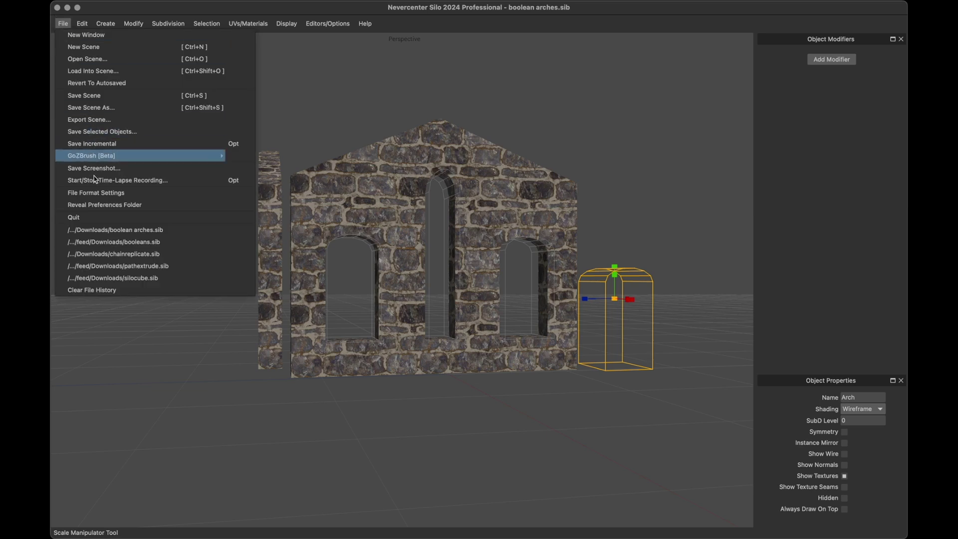
{"action": "left_click", "coordinate": [119, 266]}
{"action": "left_click", "coordinate": [474, 281]}
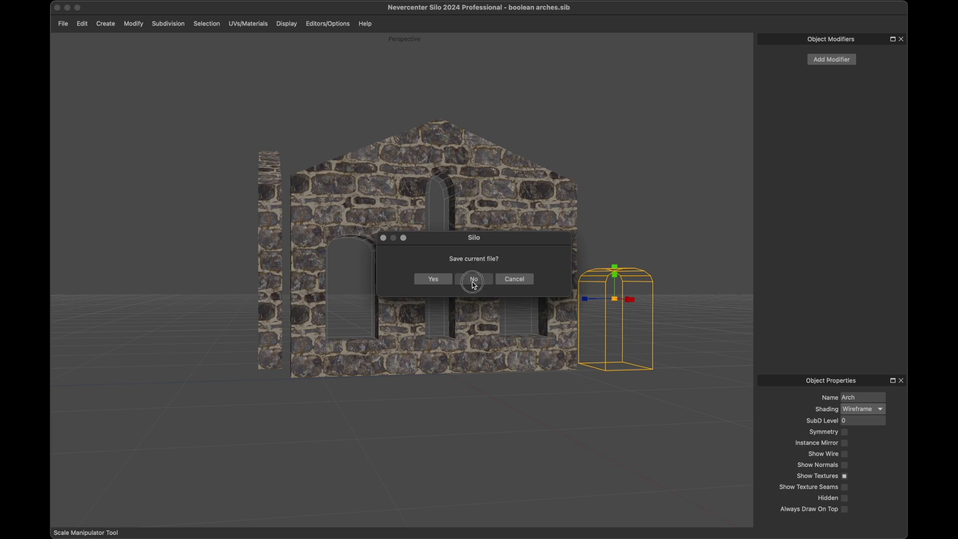
{"action": "left_click", "coordinate": [397, 406]}
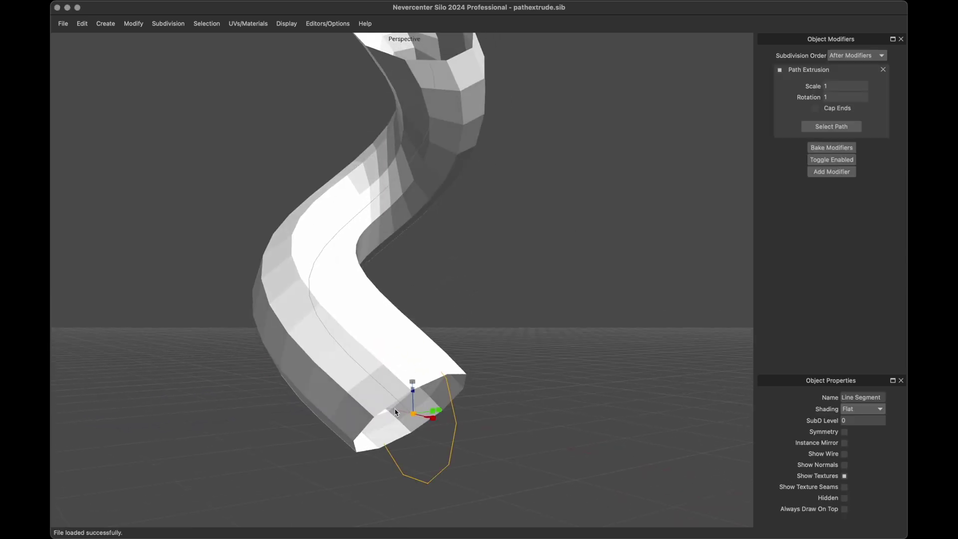
{"action": "left_click", "coordinate": [456, 424]}
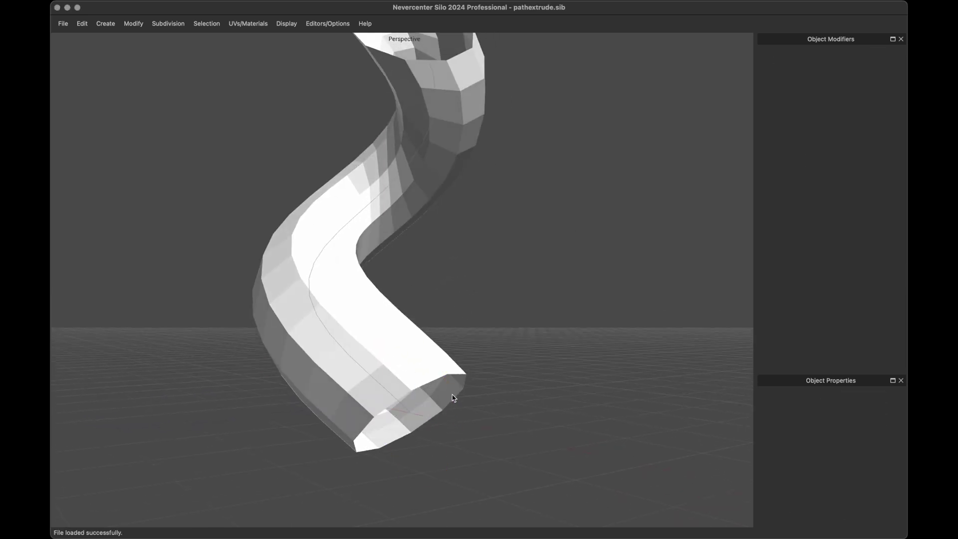
Turn Path Extrusion off to reveal the bare path curve, then reselect the profile ring.
{"action": "left_click", "coordinate": [454, 397]}
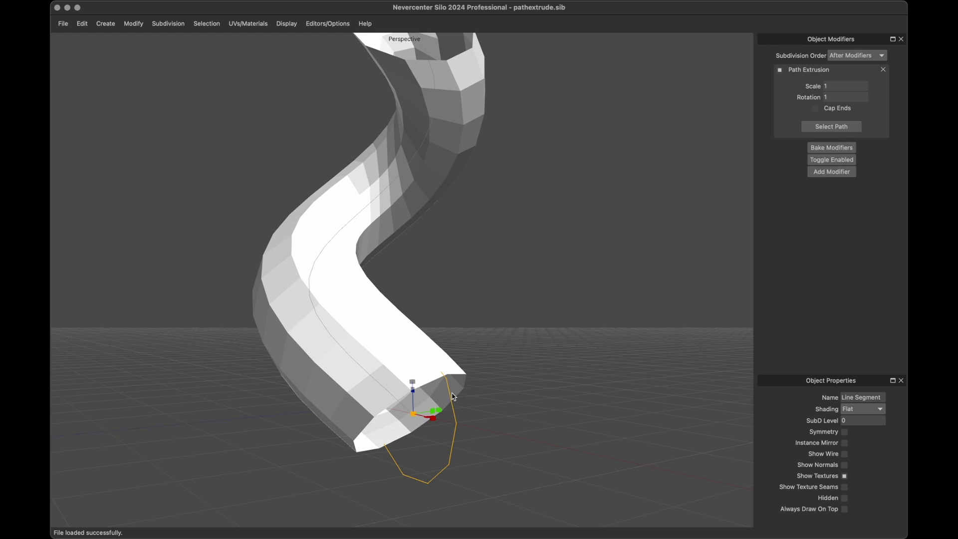
{"action": "left_click", "coordinate": [780, 70]}
{"action": "middle_click_drag", "start_coordinate": [459, 450], "coordinate": [430, 451]}
{"action": "left_click", "coordinate": [393, 396]}
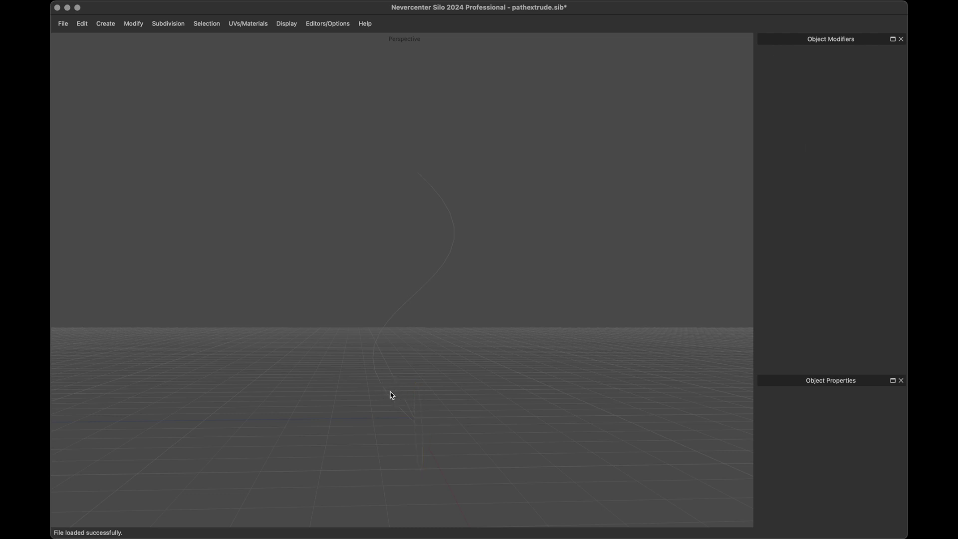
{"action": "left_click", "coordinate": [388, 397]}
{"action": "mouse_move", "coordinate": [355, 395]}
{"action": "middle_mouse_down"}
{"action": "mouse_move", "coordinate": [412, 374]}
{"action": "mouse_move", "coordinate": [411, 391]}
{"action": "mouse_move", "coordinate": [357, 406]}
{"action": "middle_mouse_up"}
{"action": "left_click", "coordinate": [424, 427]}
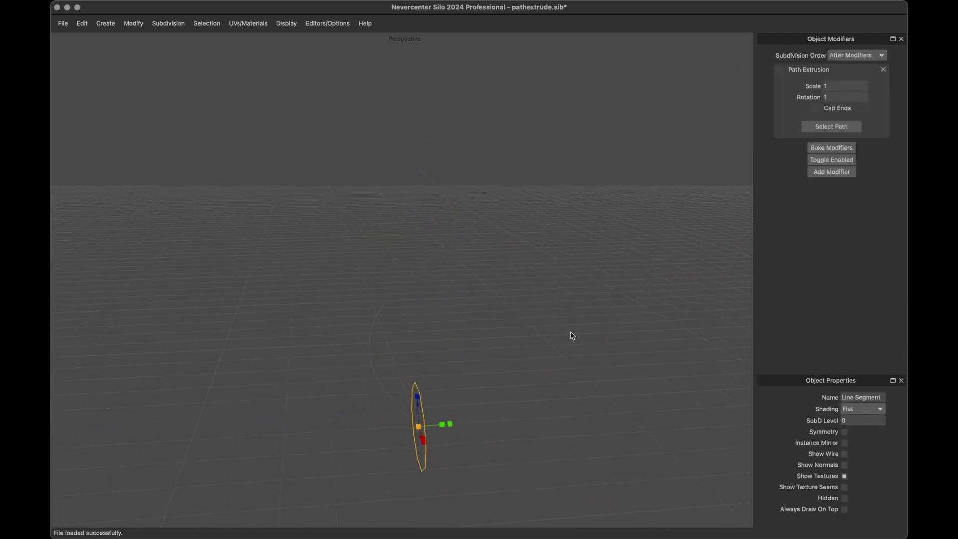
Re-enable Path Extrusion with Cap Ends, Scale 1.71 and an adjusted Rotation.
{"action": "left_click", "coordinate": [781, 70]}
{"action": "left_click", "coordinate": [818, 109]}
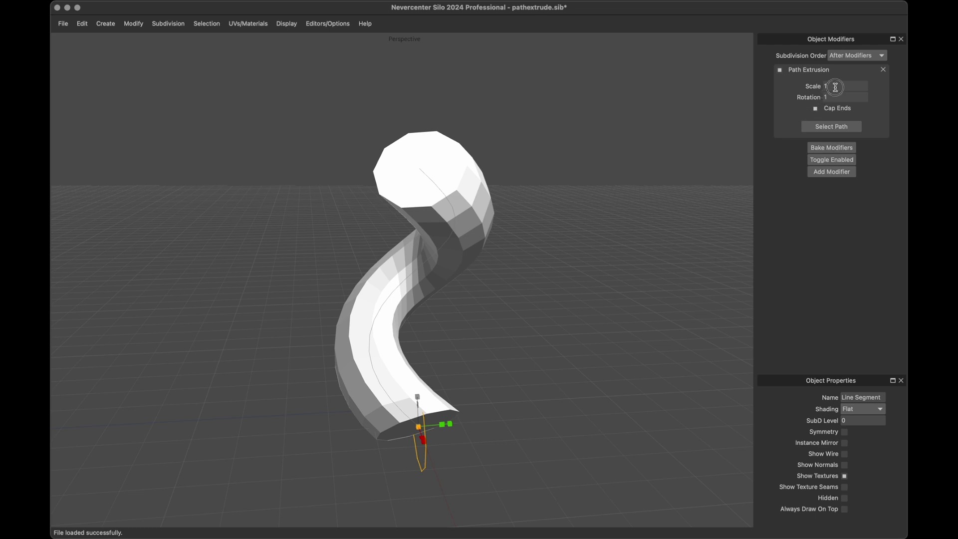
{"action": "left_click_drag", "start_coordinate": [834, 83], "coordinate": [855, 81]}
{"action": "middle_click_drag", "start_coordinate": [567, 219], "coordinate": [628, 255]}
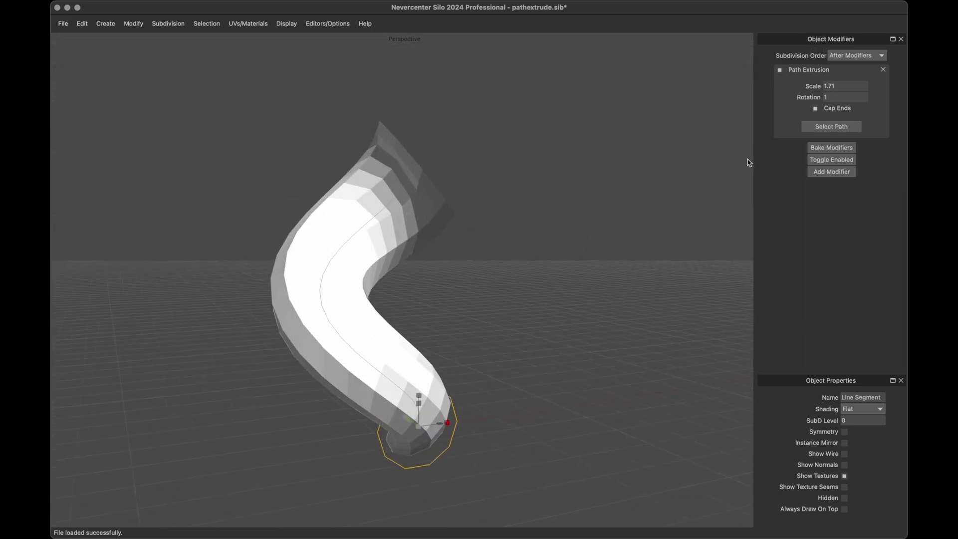
{"action": "mouse_move", "coordinate": [831, 97]}
{"action": "left_mouse_down"}
{"action": "mouse_move", "coordinate": [828, 72]}
{"action": "mouse_move", "coordinate": [828, 107]}
{"action": "mouse_move", "coordinate": [829, 86]}
{"action": "mouse_move", "coordinate": [830, 98]}
{"action": "left_mouse_up"}
{"action": "left_click", "coordinate": [820, 126]}
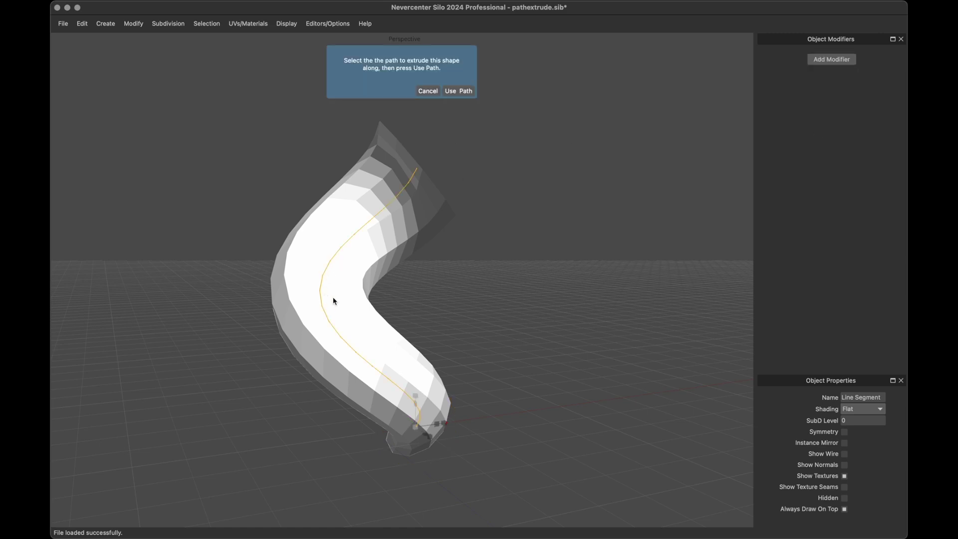
Scale the path curve so the tube becomes slightly taller and thicker.
{"action": "left_click", "coordinate": [428, 91]}
{"action": "middle_click_drag", "start_coordinate": [432, 297], "coordinate": [399, 290]}
{"action": "left_click", "coordinate": [360, 381]}
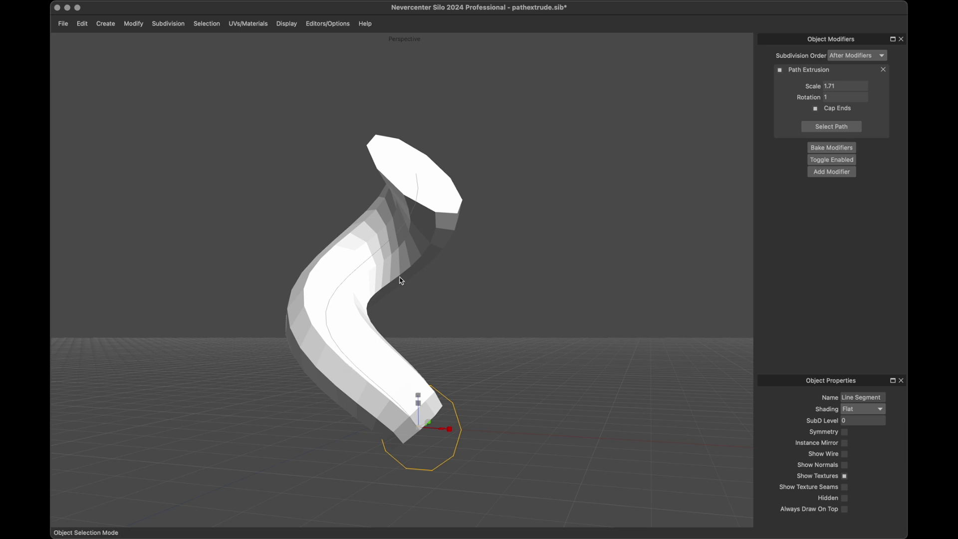
{"action": "left_click", "coordinate": [420, 192]}
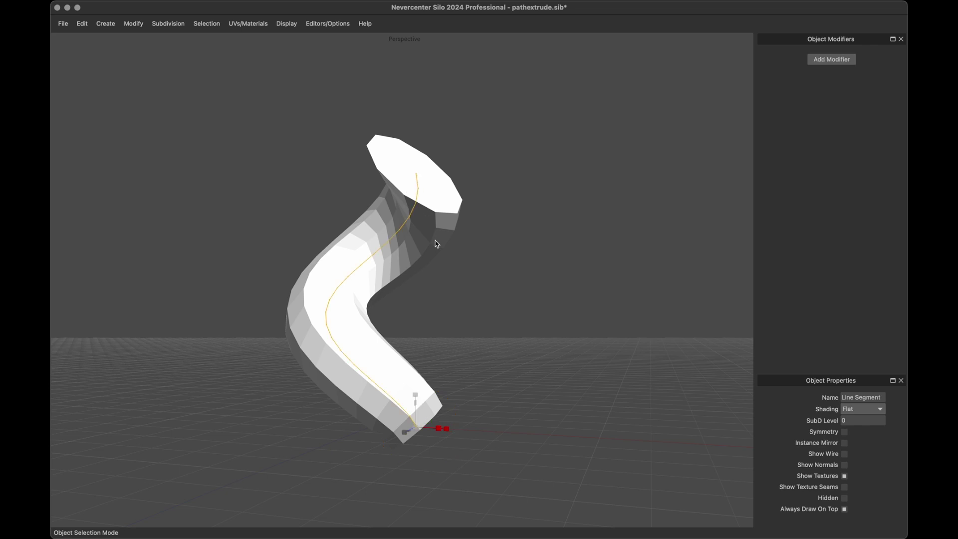
{"action": "key", "text": "r"}
{"action": "left_click", "coordinate": [419, 396]}
{"action": "mouse_move", "coordinate": [418, 396]}
{"action": "left_mouse_down"}
{"action": "mouse_move", "coordinate": [417, 365]}
{"action": "mouse_move", "coordinate": [420, 393]}
{"action": "left_mouse_up"}
{"action": "left_click_drag", "start_coordinate": [399, 443], "coordinate": [389, 447]}
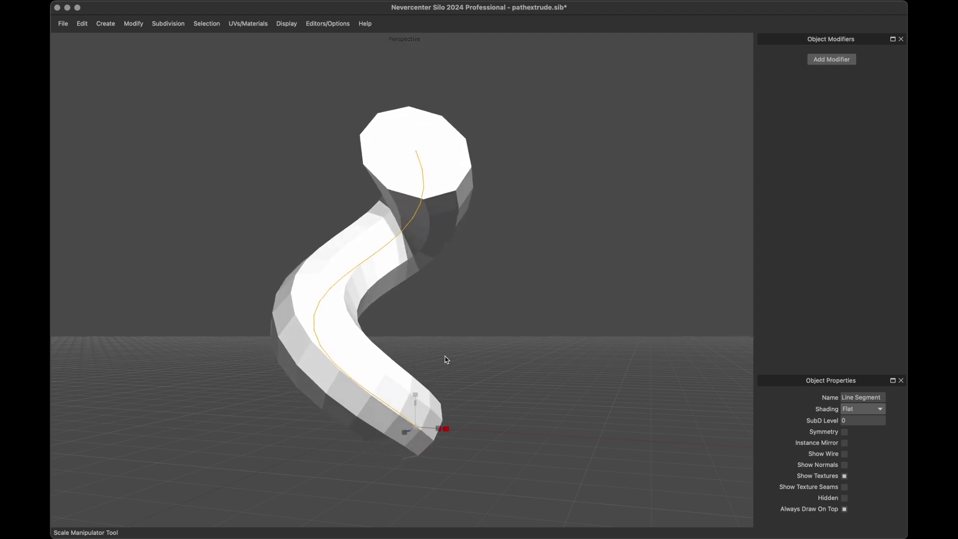
Smooth the tube by subdividing the path curve to SubD Level 2.
{"action": "middle_click_drag", "start_coordinate": [447, 331], "coordinate": [482, 340]}
{"action": "key", "text": "c"}
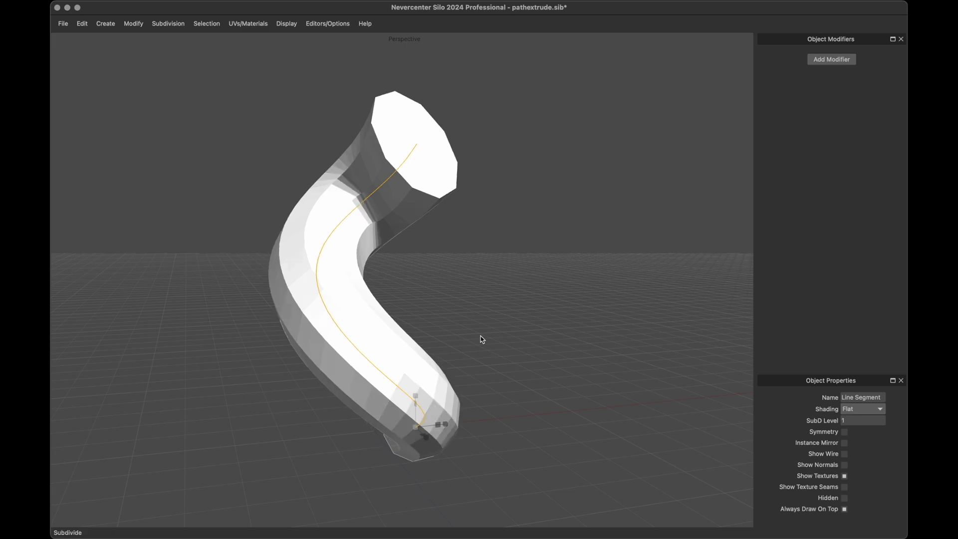
{"action": "key", "text": "c"}
{"action": "mouse_move", "coordinate": [424, 304]}
{"action": "middle_mouse_down"}
{"action": "mouse_move", "coordinate": [517, 308]}
{"action": "mouse_move", "coordinate": [490, 280]}
{"action": "mouse_move", "coordinate": [455, 310]}
{"action": "mouse_move", "coordinate": [383, 306]}
{"action": "mouse_move", "coordinate": [496, 285]}
{"action": "mouse_move", "coordinate": [438, 312]}
{"action": "middle_mouse_up"}
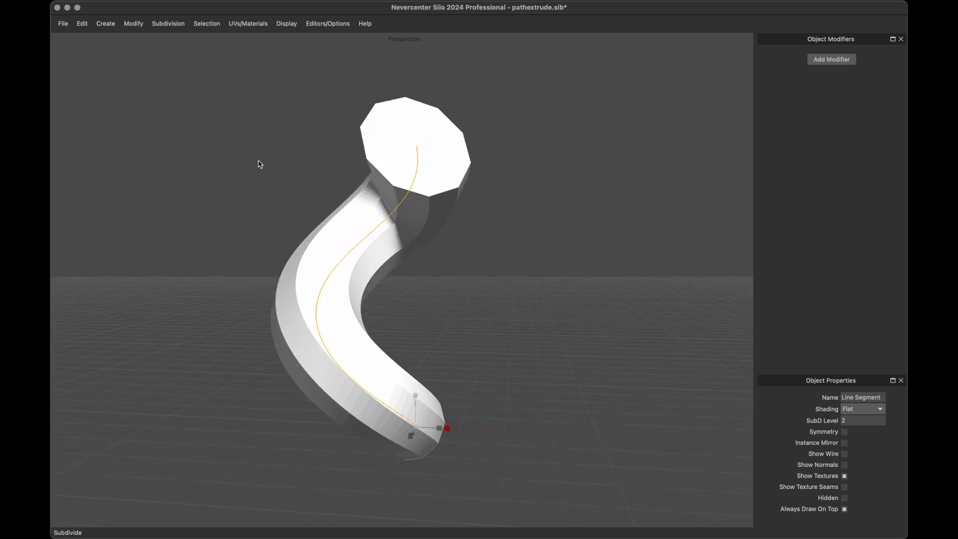
{"action": "left_click", "coordinate": [64, 25]}
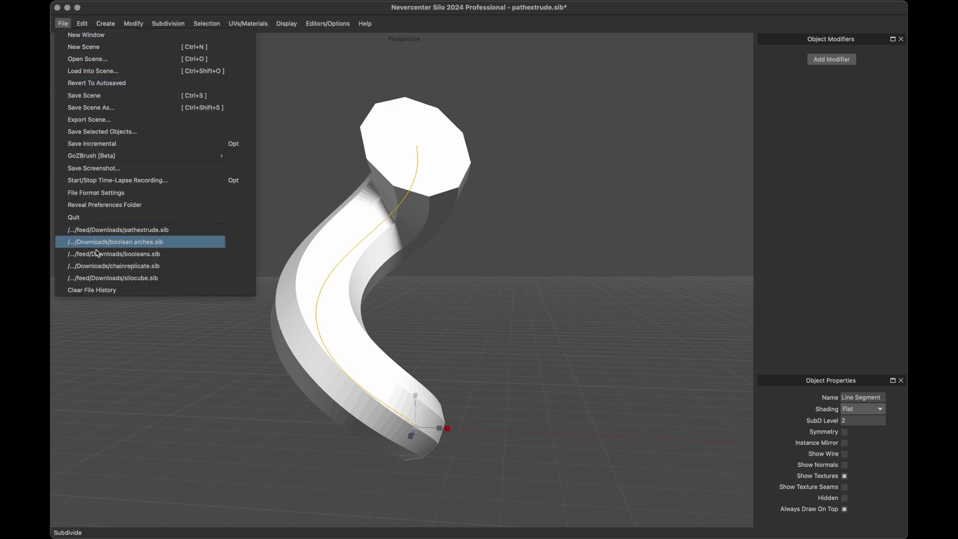
Load chainreplicate.sib from recent files, discarding the tube scene's changes.
{"action": "left_click", "coordinate": [104, 266]}
{"action": "left_click", "coordinate": [474, 278]}
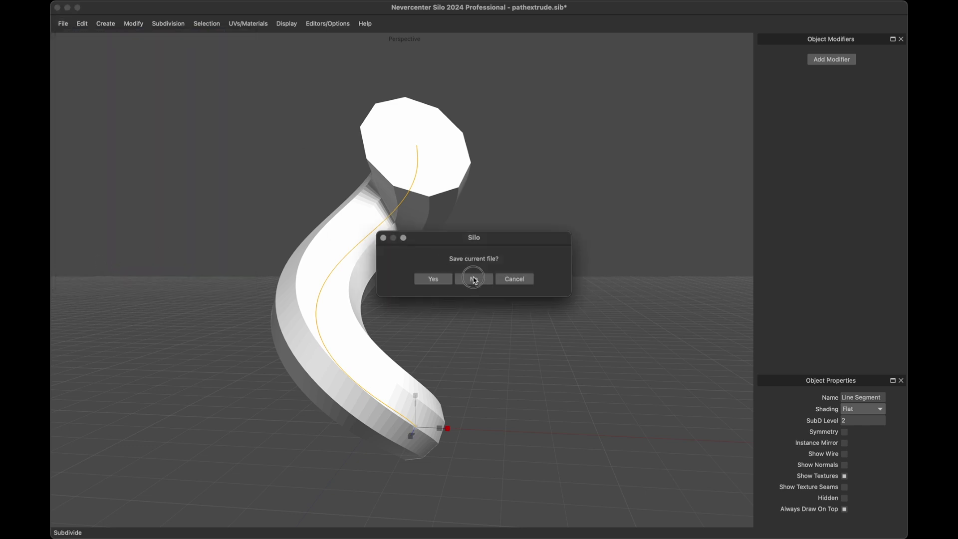
{"action": "middle_click_drag", "start_coordinate": [394, 328], "coordinate": [432, 340]}
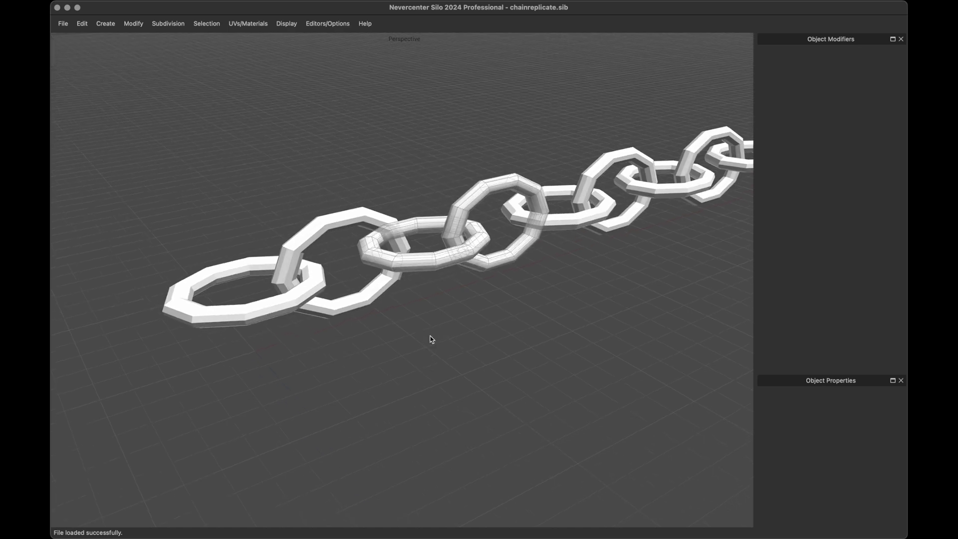
Uncheck Chain Replicate on the first link, leaving the original links and ghosted reference pair.
{"action": "left_click_drag", "start_coordinate": [436, 339], "coordinate": [399, 366]}
{"action": "middle_click_drag", "start_coordinate": [430, 357], "coordinate": [373, 404]}
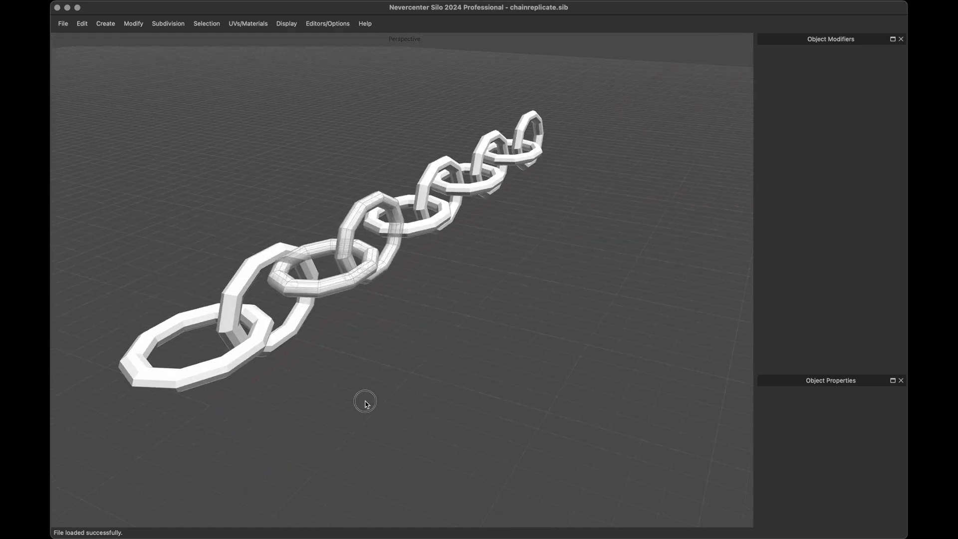
{"action": "middle_click_drag", "start_coordinate": [365, 404], "coordinate": [430, 354]}
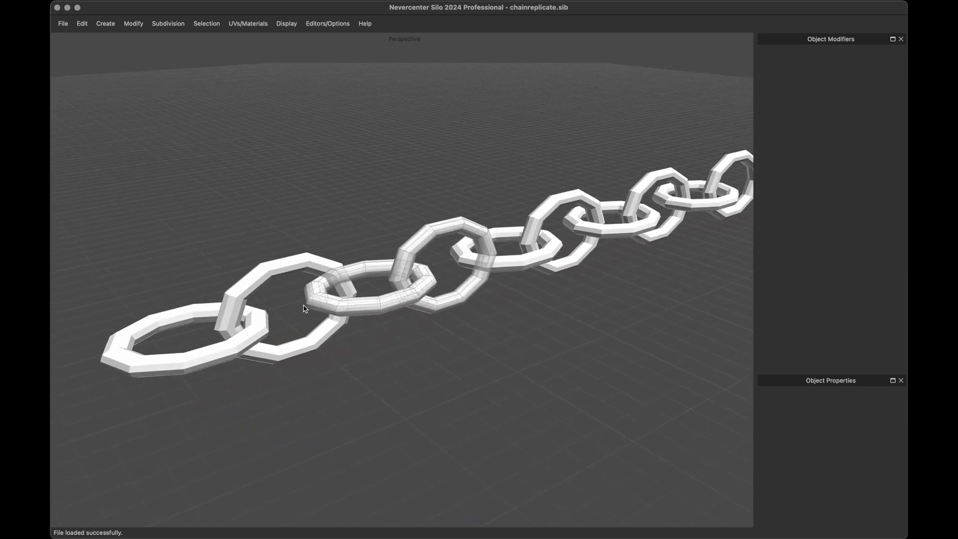
{"action": "left_click", "coordinate": [257, 323]}
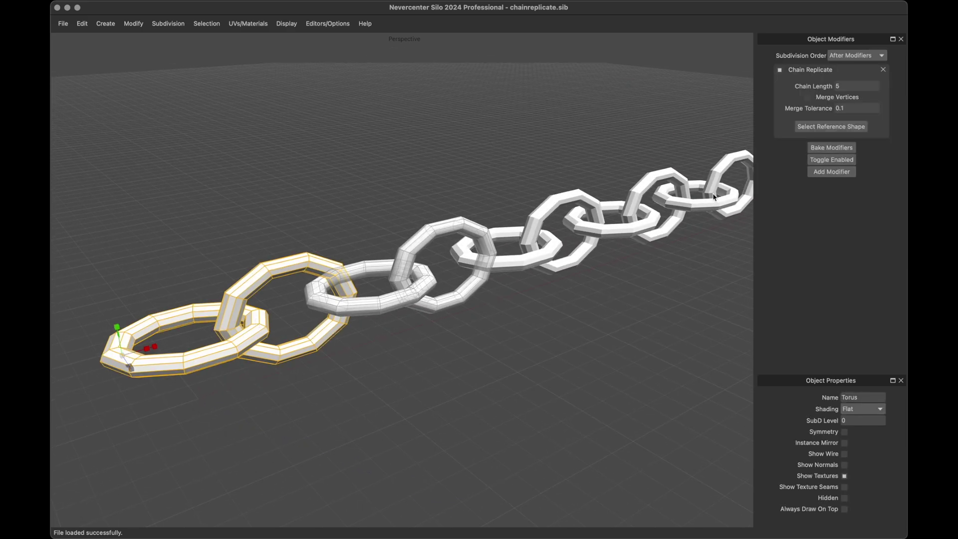
{"action": "left_click", "coordinate": [780, 70]}
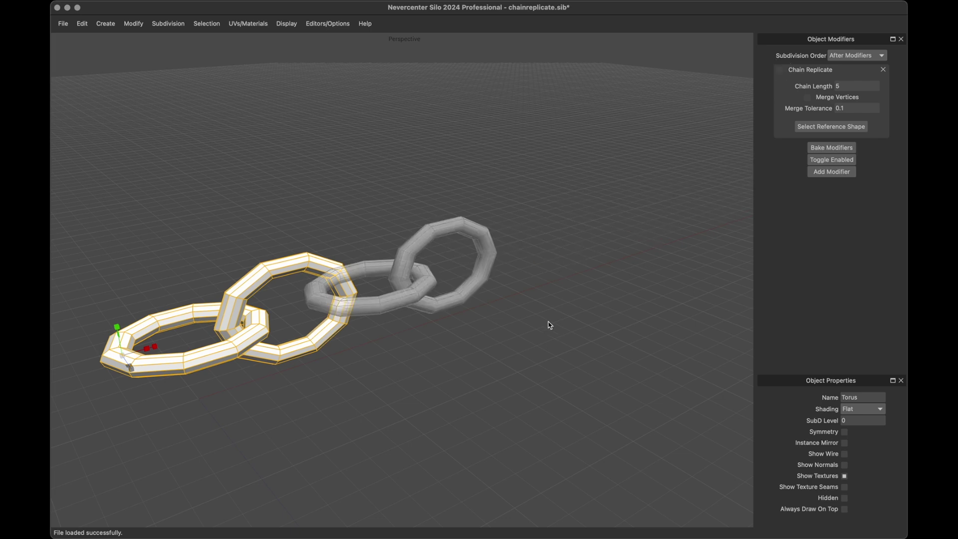
{"action": "scroll", "coordinate": [265, 367], "scroll_direction": "up", "scroll_amount": 3}
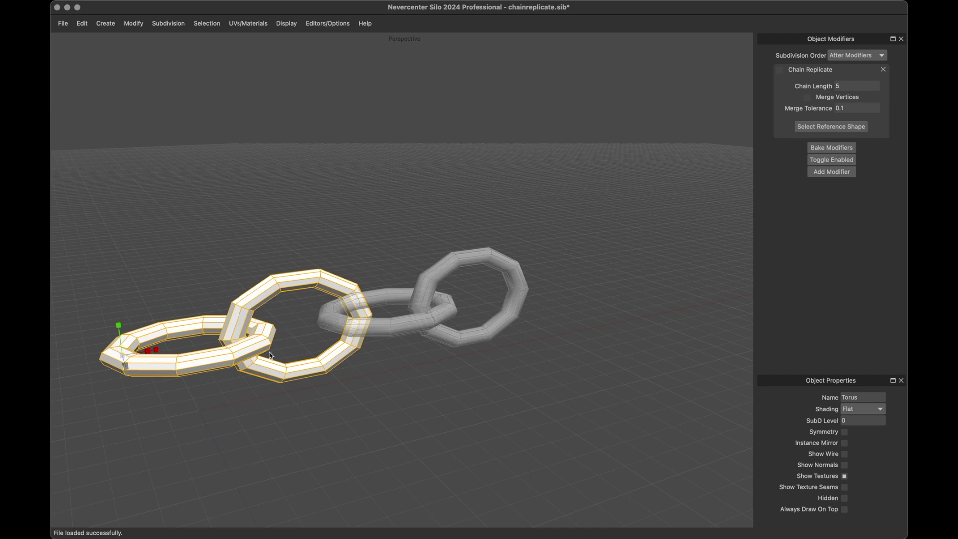
{"action": "left_click", "coordinate": [387, 329]}
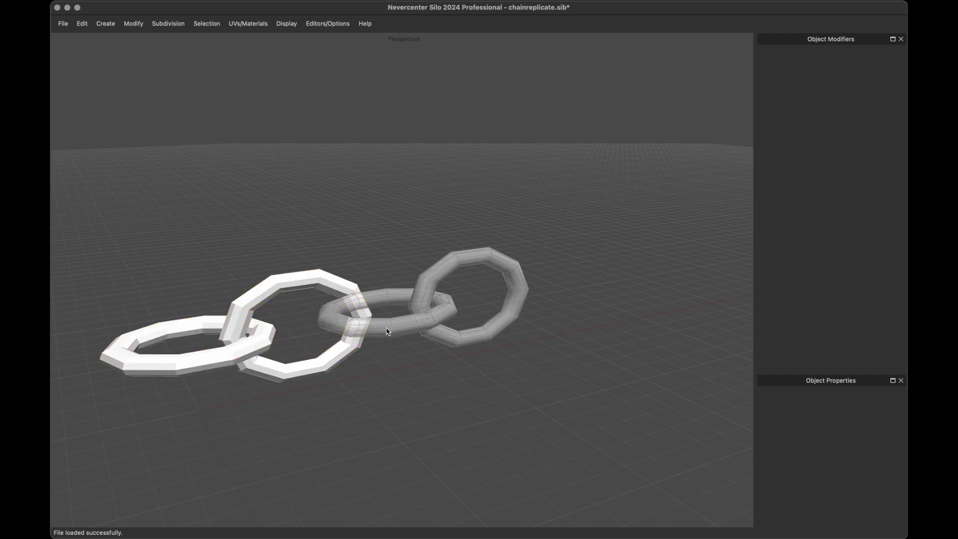
{"action": "left_click", "coordinate": [400, 330]}
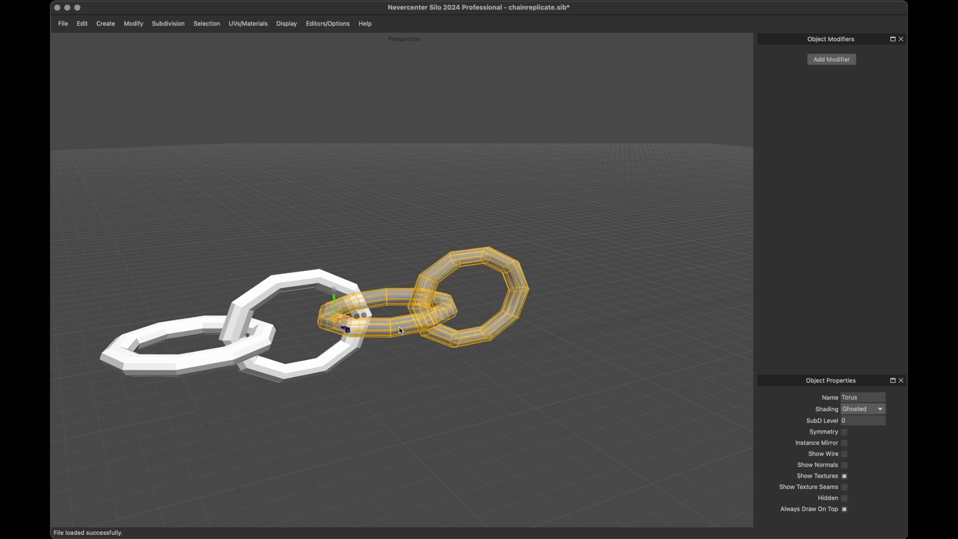
Delete the ghosted links and move a duplicate of the two original links to their right.
{"action": "key", "text": "Delete"}
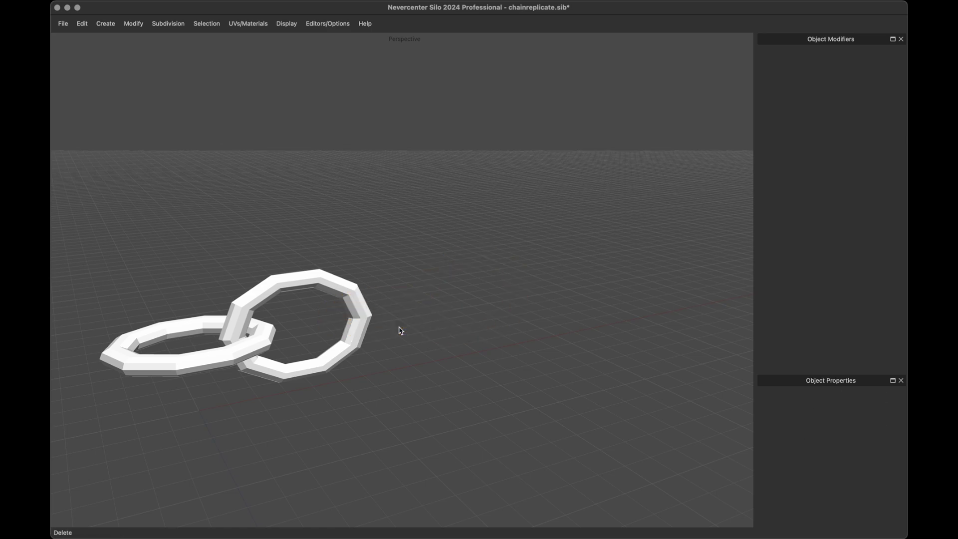
{"action": "left_click", "coordinate": [255, 351]}
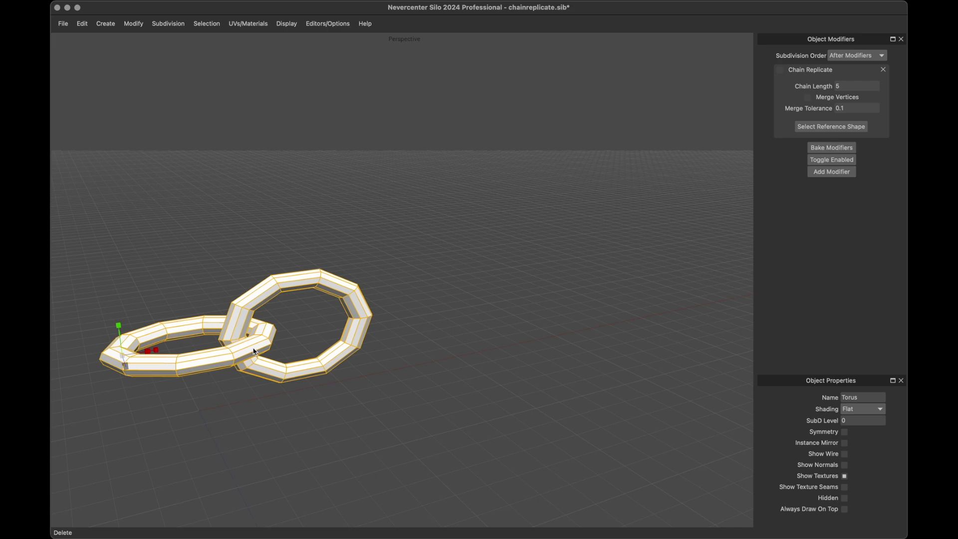
{"action": "key", "text": "super+d"}
{"action": "key", "text": "w"}
{"action": "left_click_drag", "start_coordinate": [159, 350], "coordinate": [369, 320]}
{"action": "middle_click_drag", "start_coordinate": [378, 372], "coordinate": [352, 378]}
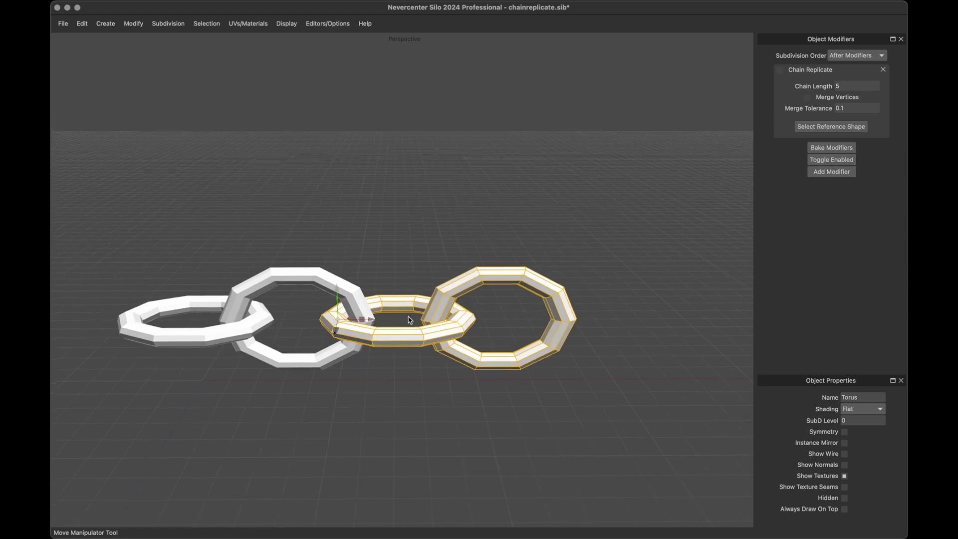
{"action": "left_click", "coordinate": [259, 325]}
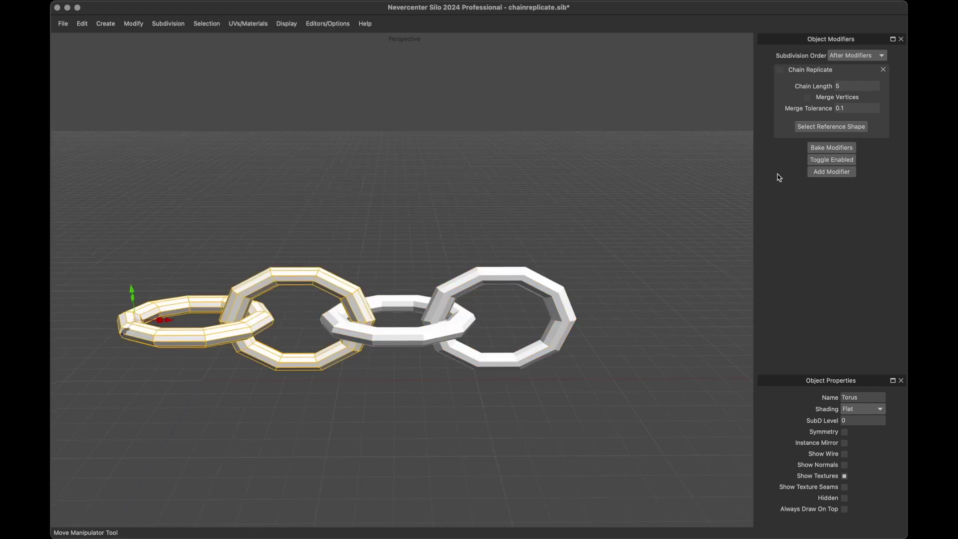
{"action": "left_click", "coordinate": [815, 129]}
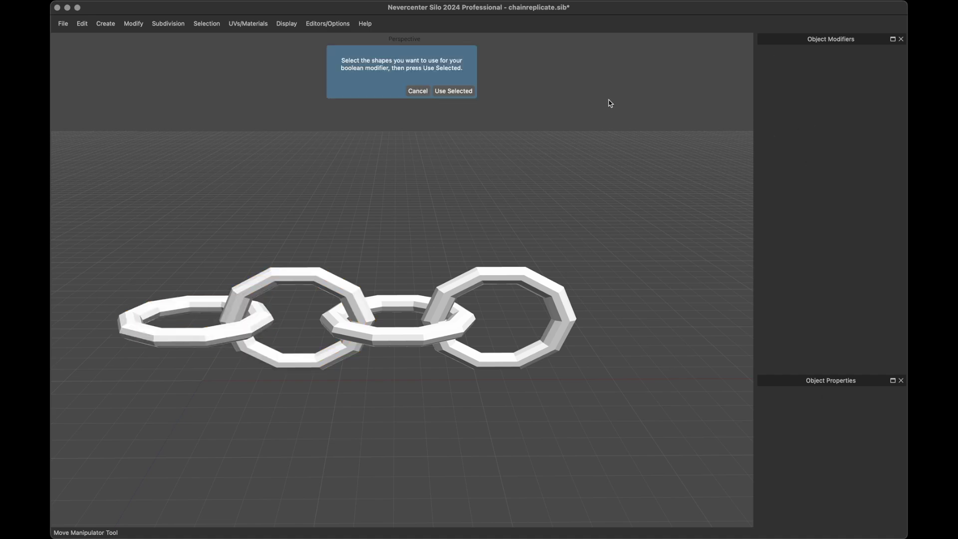
Use the right-hand link pair as the reference shape and give it Ghosted, draw-on-top shading.
{"action": "left_click", "coordinate": [460, 290]}
{"action": "left_click", "coordinate": [454, 91]}
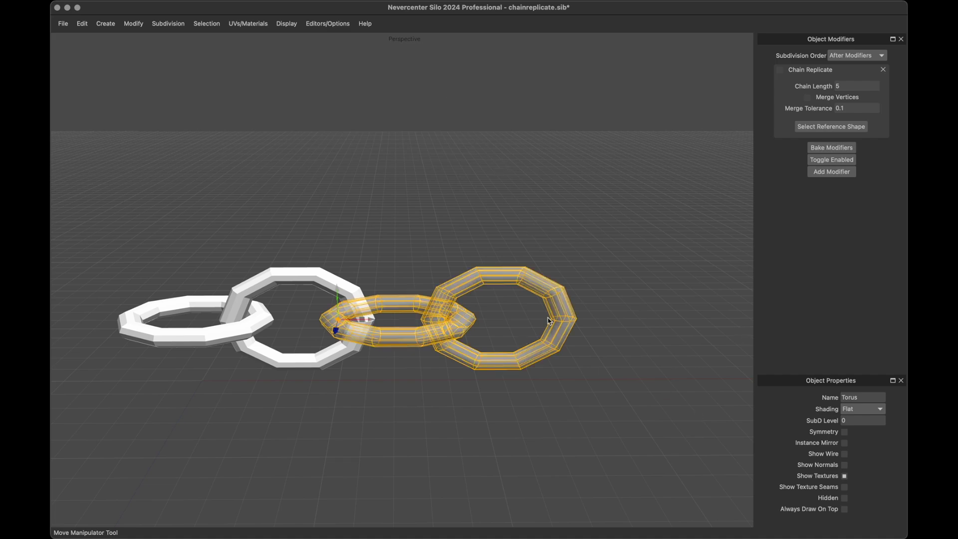
{"action": "middle_click_drag", "start_coordinate": [468, 270], "coordinate": [488, 284]}
{"action": "left_click", "coordinate": [784, 71]}
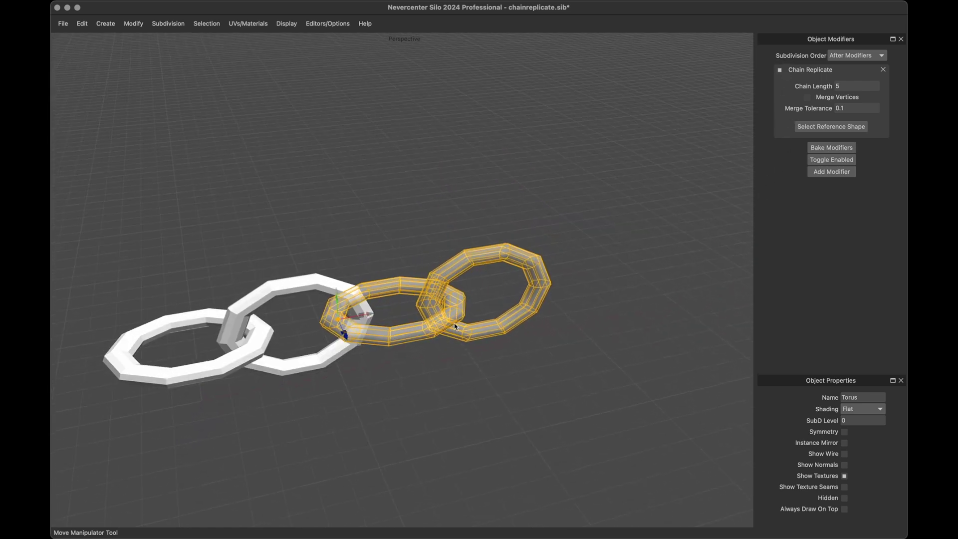
{"action": "key", "text": "g"}
{"action": "left_click", "coordinate": [310, 358]}
Turn Chain Replicate back on for the original links to extend the chain.
{"action": "left_click", "coordinate": [418, 333]}
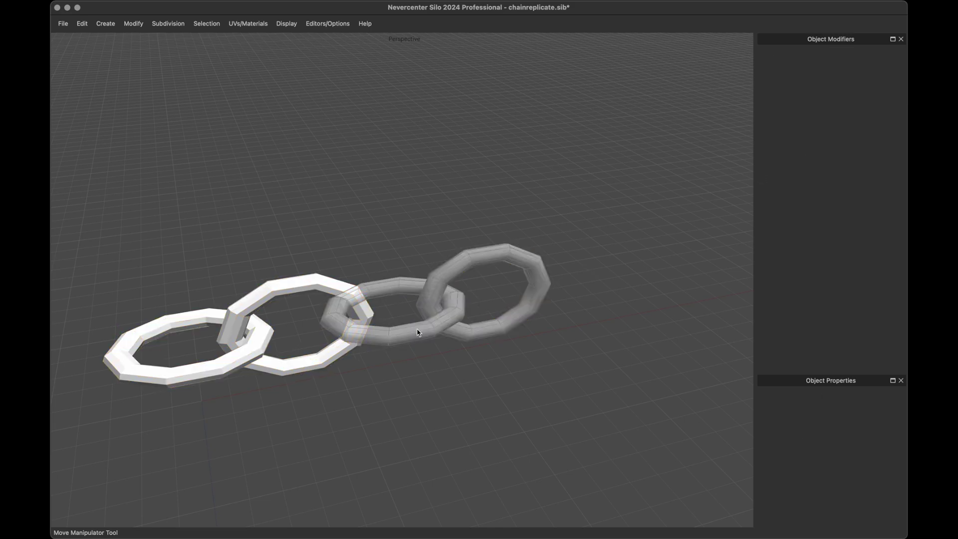
{"action": "left_click", "coordinate": [464, 302]}
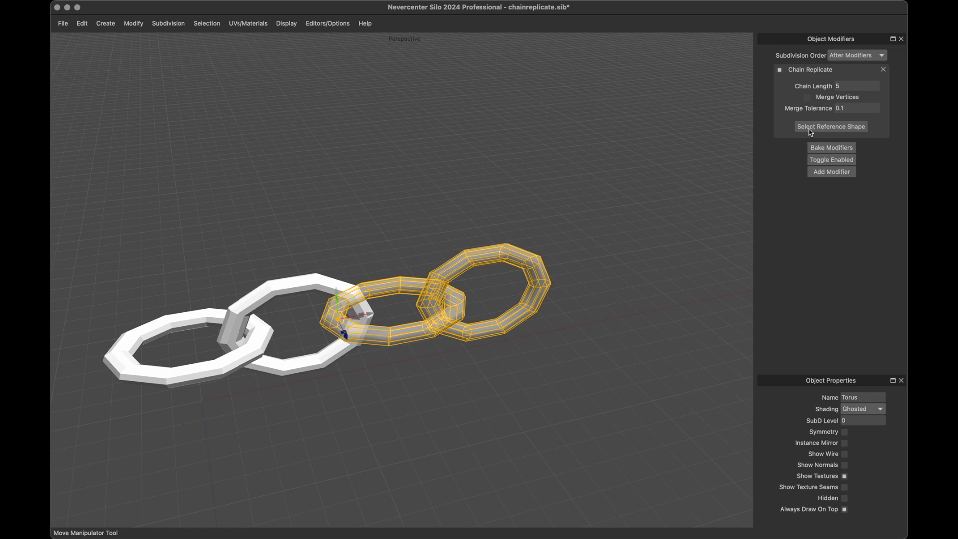
{"action": "left_click", "coordinate": [330, 359]}
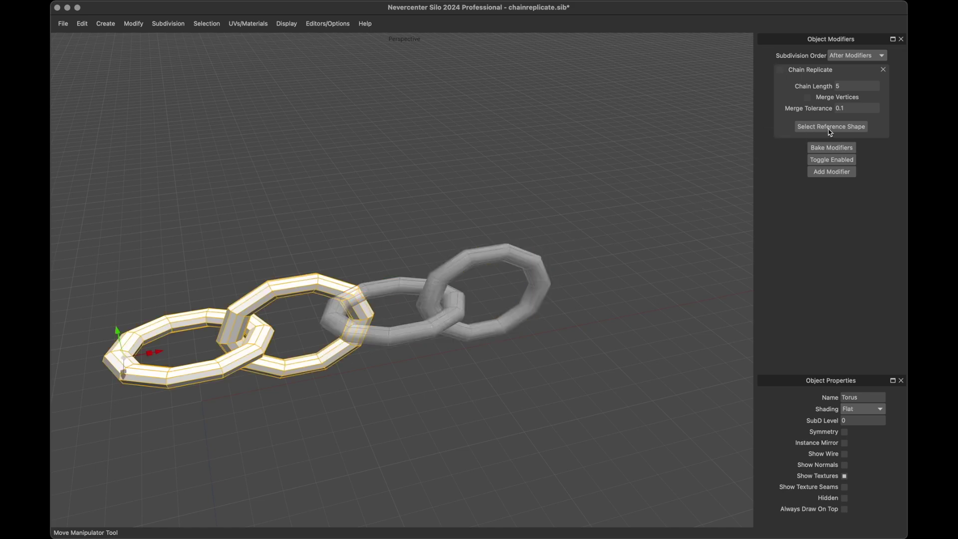
{"action": "left_click", "coordinate": [781, 71]}
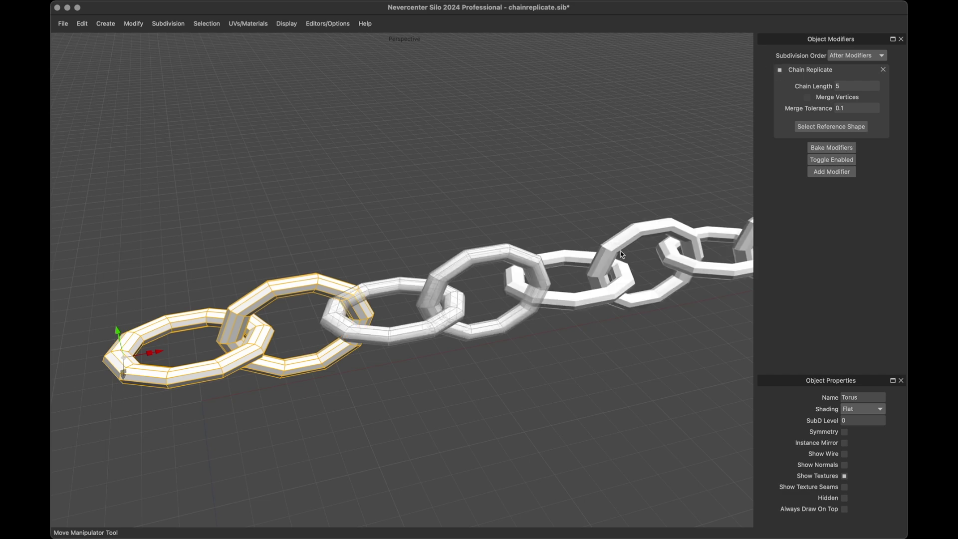
{"action": "middle_click_drag", "start_coordinate": [415, 386], "coordinate": [418, 381]}
Select the third and fourth links in the middle of the chain.
{"action": "left_click", "coordinate": [411, 333]}
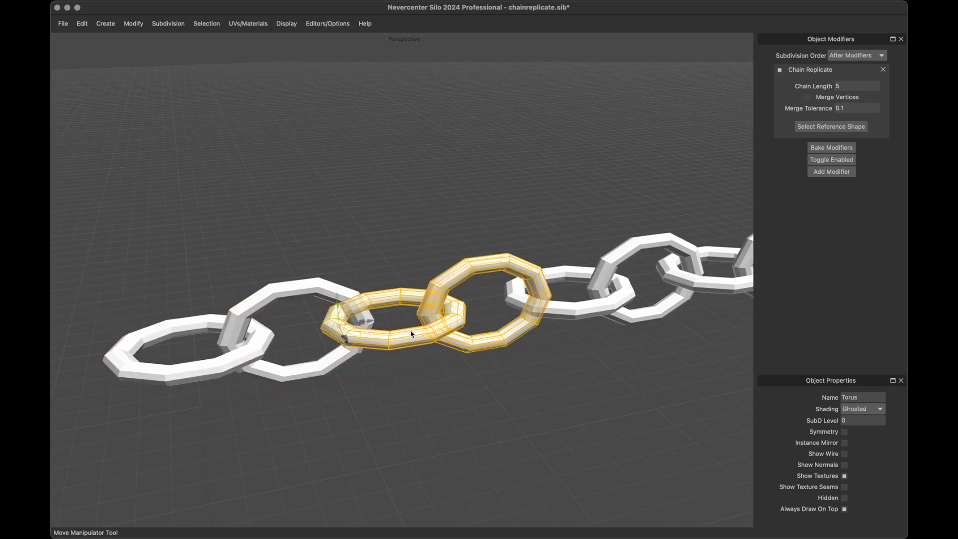
{"action": "left_click", "coordinate": [884, 70]}
{"action": "left_click", "coordinate": [436, 256]}
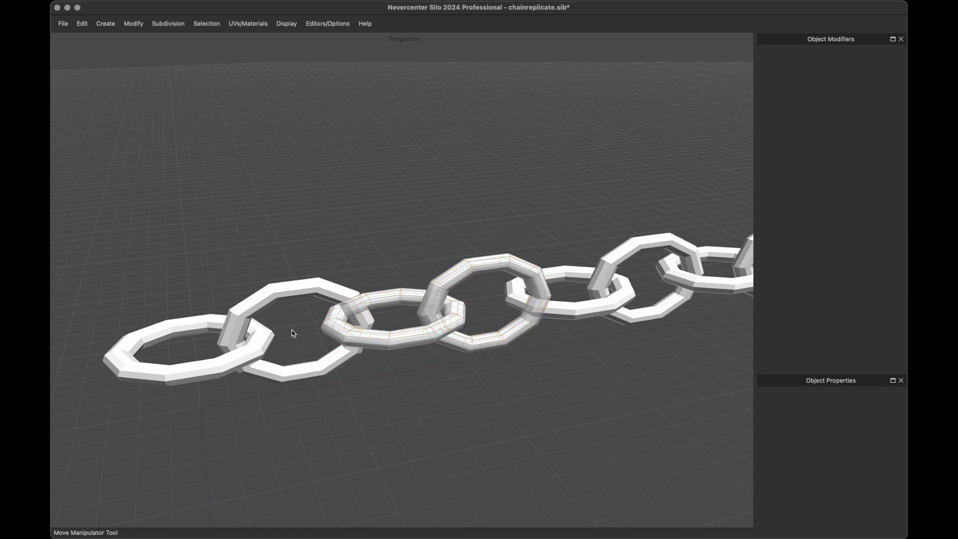
{"action": "left_click", "coordinate": [278, 373]}
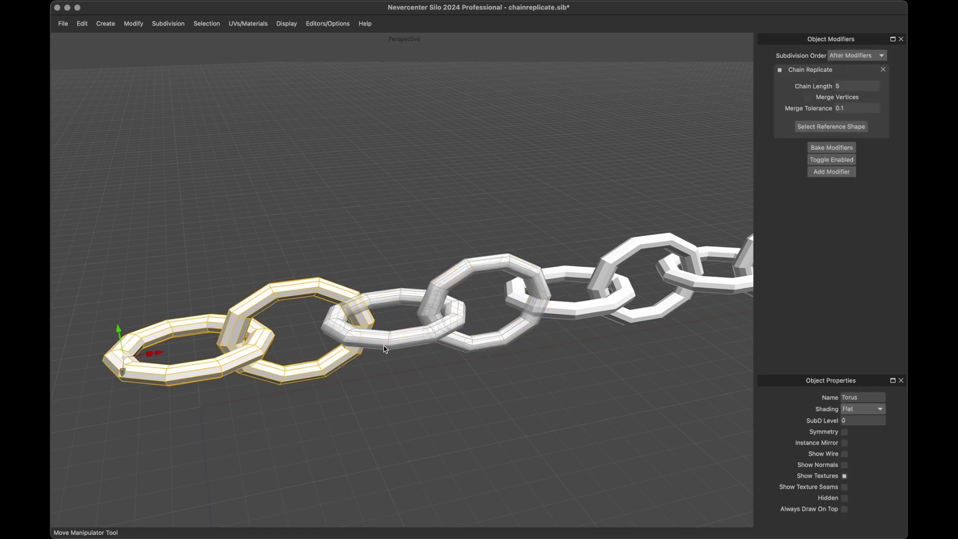
{"action": "left_click", "coordinate": [392, 344]}
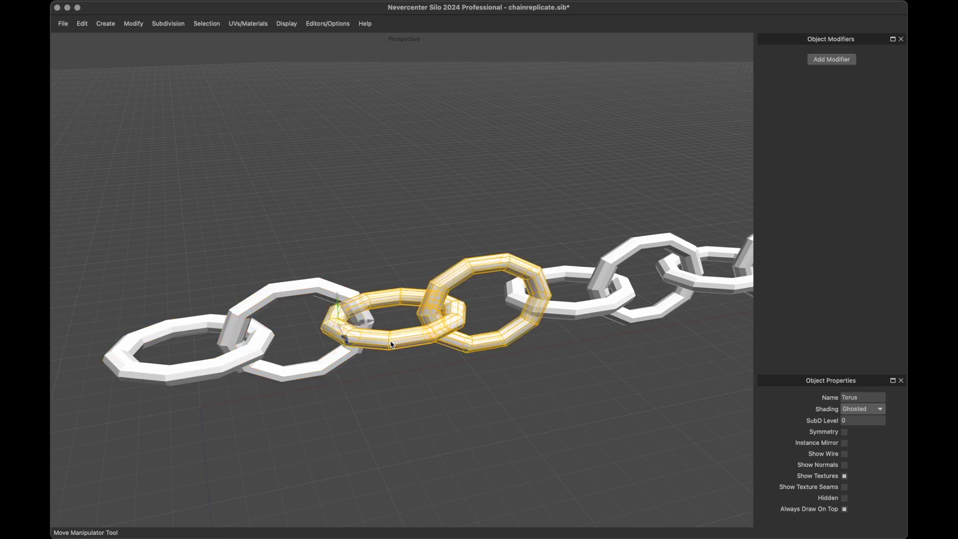
{"action": "left_click", "coordinate": [307, 375]}
{"action": "mouse_move", "coordinate": [351, 385]}
{"action": "middle_mouse_down"}
{"action": "mouse_move", "coordinate": [378, 393]}
{"action": "mouse_move", "coordinate": [376, 376]}
{"action": "middle_mouse_up"}
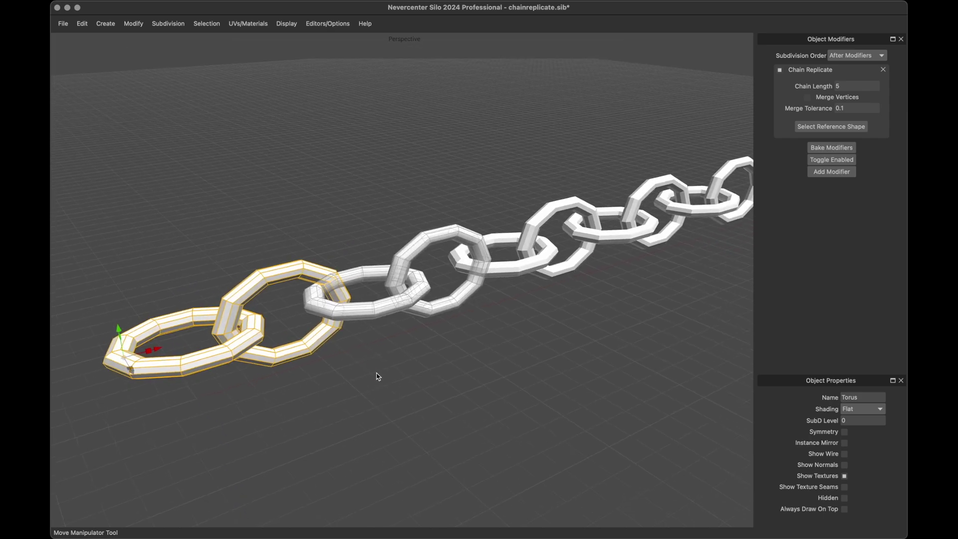
{"action": "left_click", "coordinate": [386, 315]}
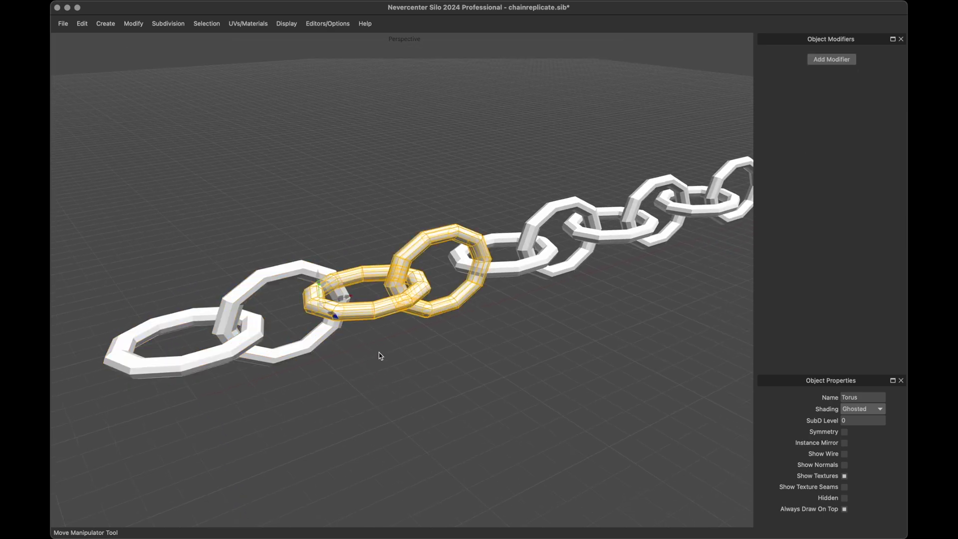
Rotate the two middle links repeatedly, swinging the chain until it runs nearly straight.
{"action": "key", "text": "e"}
{"action": "left_click_drag", "start_coordinate": [345, 297], "coordinate": [352, 302]}
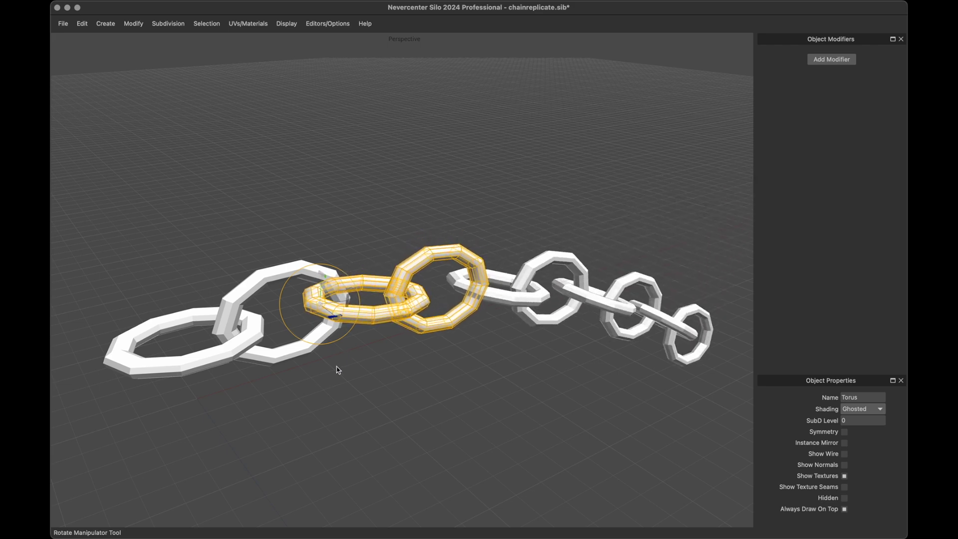
{"action": "mouse_move", "coordinate": [338, 369]}
{"action": "middle_mouse_down"}
{"action": "mouse_move", "coordinate": [351, 376]}
{"action": "mouse_move", "coordinate": [329, 357]}
{"action": "middle_mouse_up"}
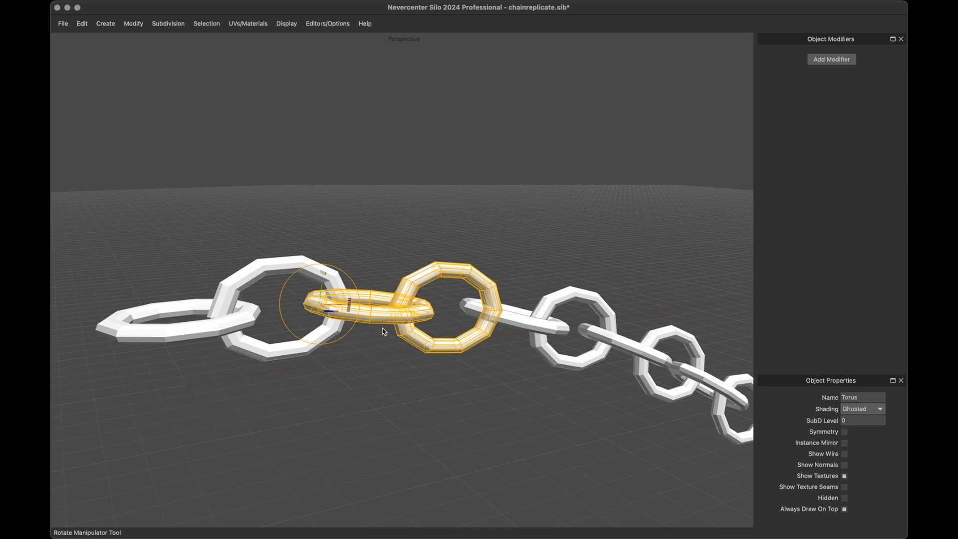
{"action": "middle_click_drag", "start_coordinate": [385, 332], "coordinate": [394, 379]}
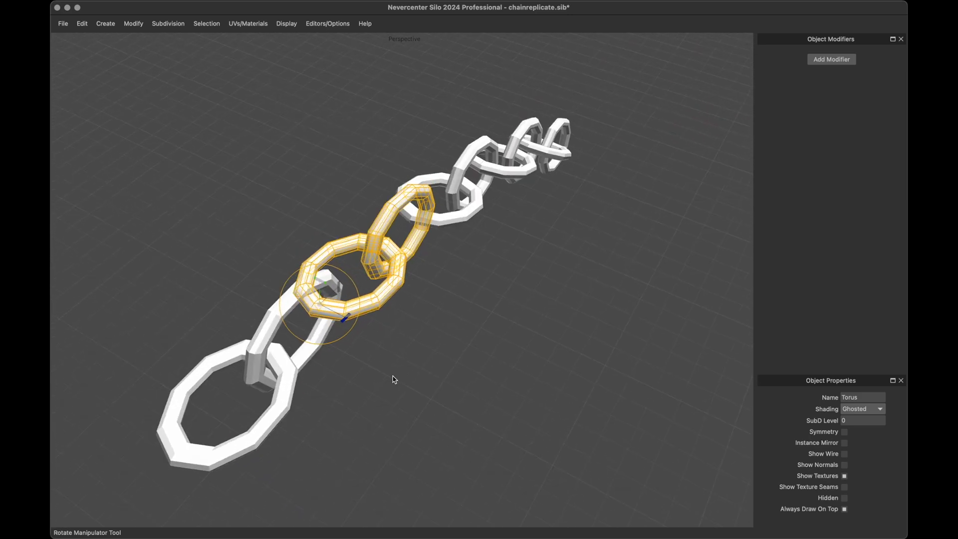
{"action": "left_click_drag", "start_coordinate": [338, 296], "coordinate": [338, 288]}
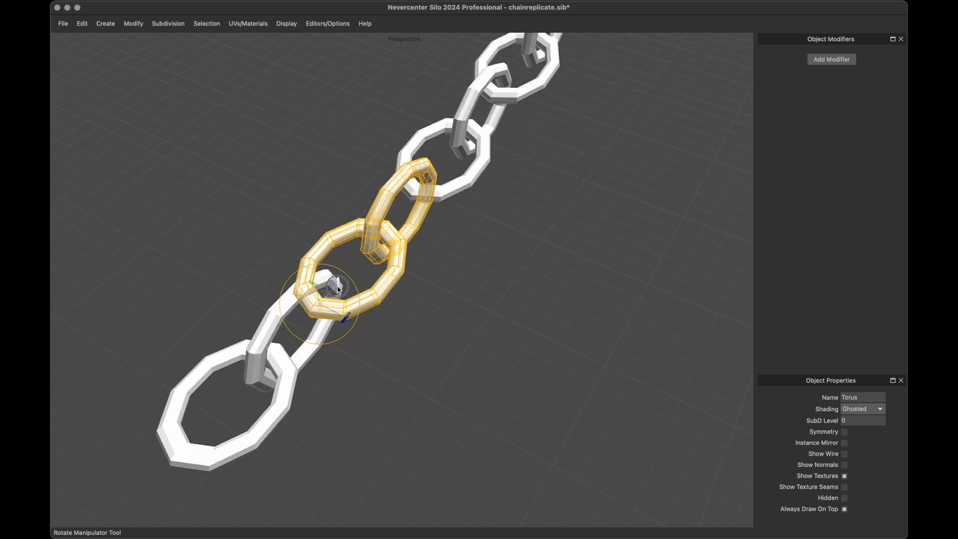
{"action": "middle_click_drag", "start_coordinate": [337, 288], "coordinate": [321, 325]}
{"action": "left_click_drag", "start_coordinate": [339, 276], "coordinate": [310, 270]}
{"action": "middle_click_drag", "start_coordinate": [325, 329], "coordinate": [405, 321]}
{"action": "left_click_drag", "start_coordinate": [329, 274], "coordinate": [353, 300]}
{"action": "middle_click_drag", "start_coordinate": [449, 299], "coordinate": [359, 332]}
{"action": "left_click_drag", "start_coordinate": [325, 324], "coordinate": [329, 329]}
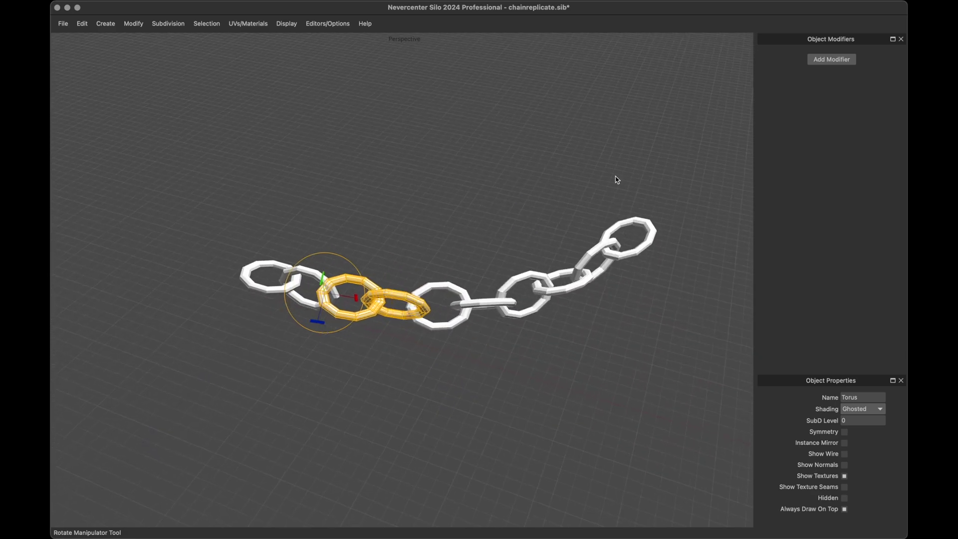
{"action": "left_click", "coordinate": [279, 270]}
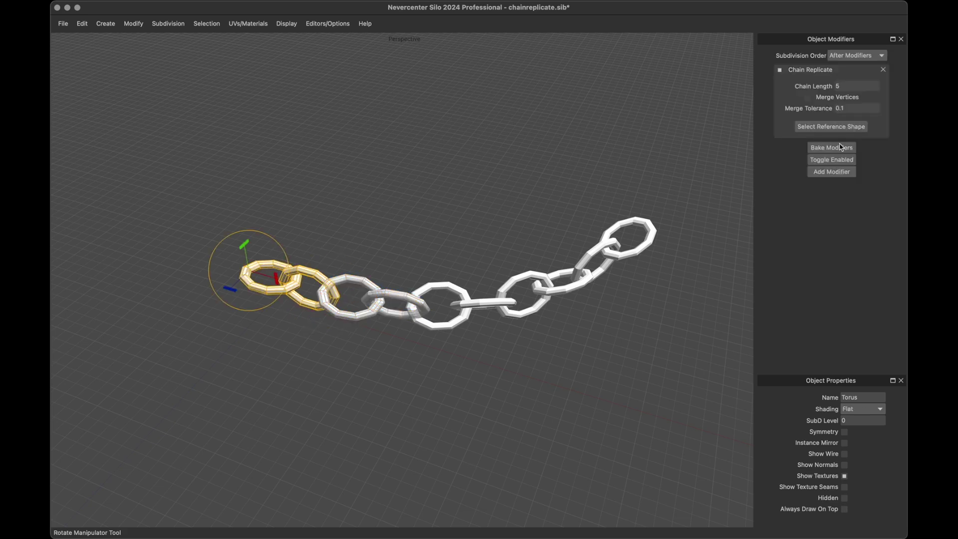
Set Chain Length to 10, then try rotating the first and middle links.
{"action": "double_click", "coordinate": [849, 84]}
{"action": "type", "text": "10"}
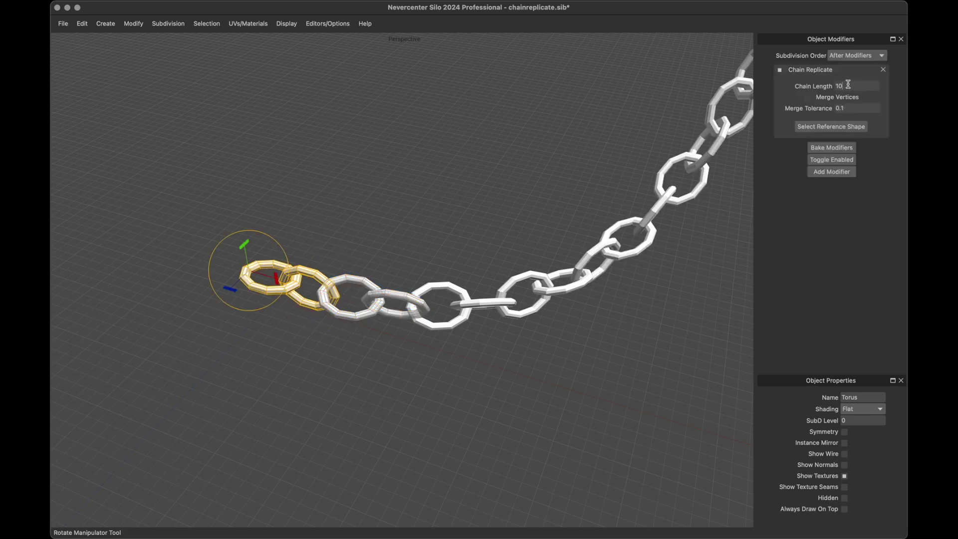
{"action": "mouse_move", "coordinate": [477, 400]}
{"action": "middle_mouse_down"}
{"action": "mouse_move", "coordinate": [440, 415]}
{"action": "mouse_move", "coordinate": [494, 385]}
{"action": "mouse_move", "coordinate": [524, 387]}
{"action": "mouse_move", "coordinate": [482, 393]}
{"action": "middle_mouse_up"}
{"action": "left_click_drag", "start_coordinate": [278, 295], "coordinate": [278, 296]}
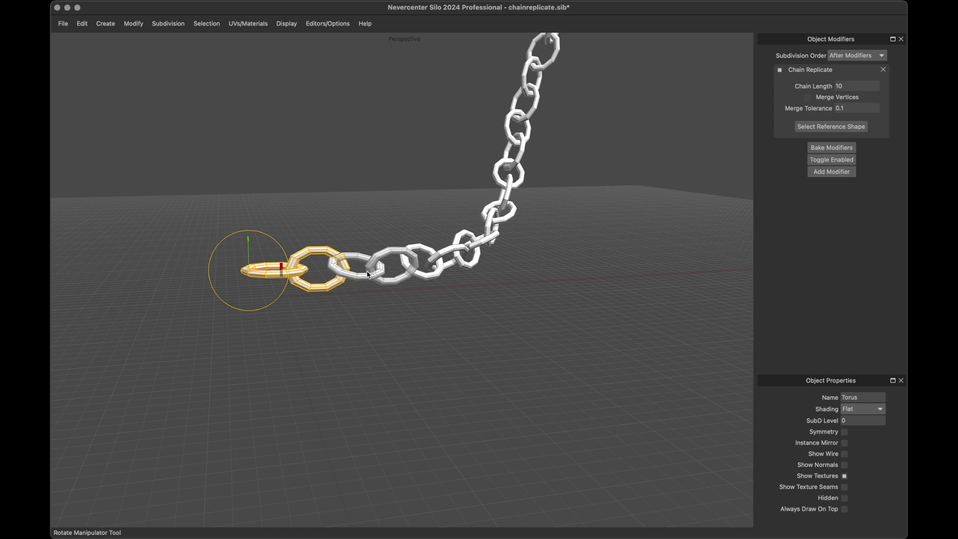
{"action": "left_click", "coordinate": [353, 277]}
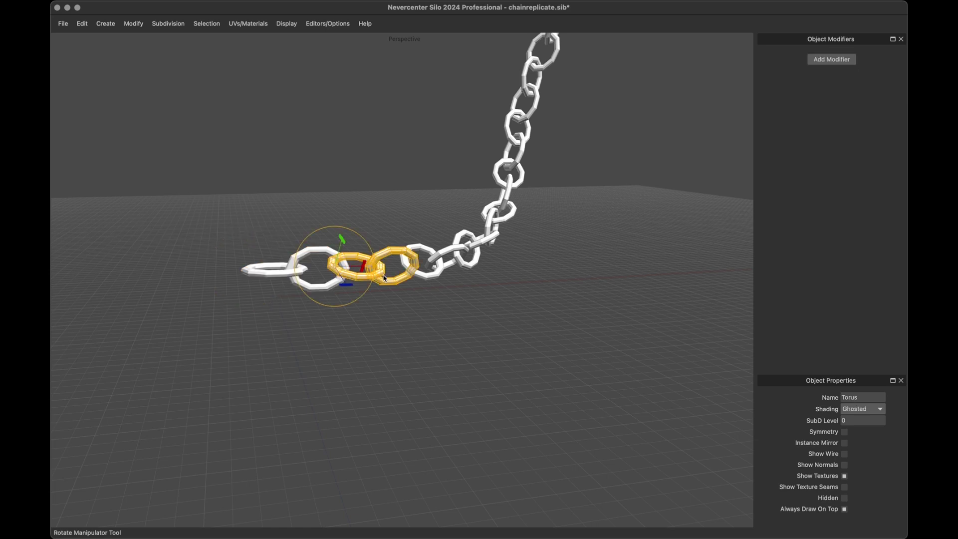
{"action": "left_click_drag", "start_coordinate": [366, 272], "coordinate": [466, 259]}
Undo six steps of extra posing, returning to the first link with its modifier.
{"action": "key", "text": "super+z"}
{"action": "key", "text": "super+z"}
{"action": "key", "text": "super+z"}
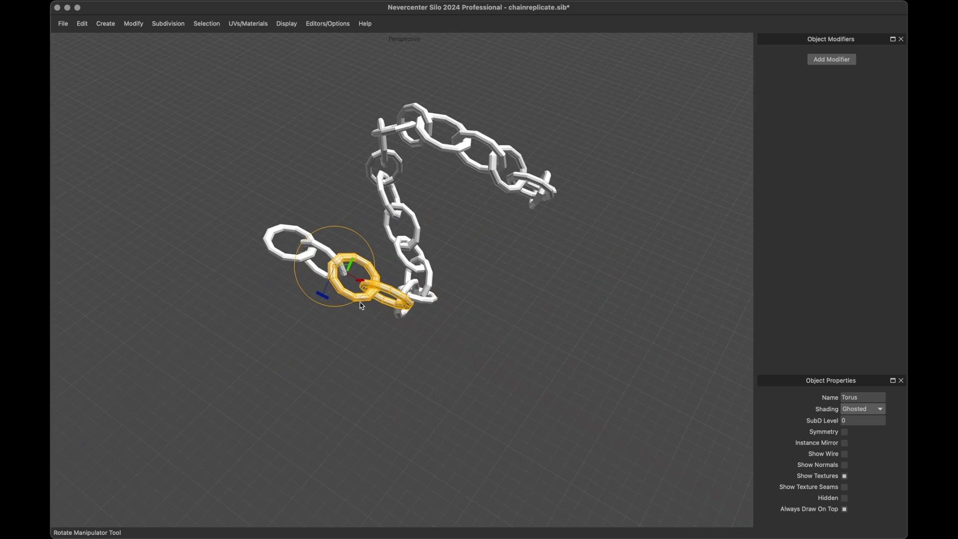
{"action": "key", "text": "super+z"}
{"action": "key", "text": "super+z"}
{"action": "key", "text": "super+z"}
{"action": "key", "text": "super+z"}
{"action": "key", "text": "super+z"}
{"action": "key", "text": "super+z"}
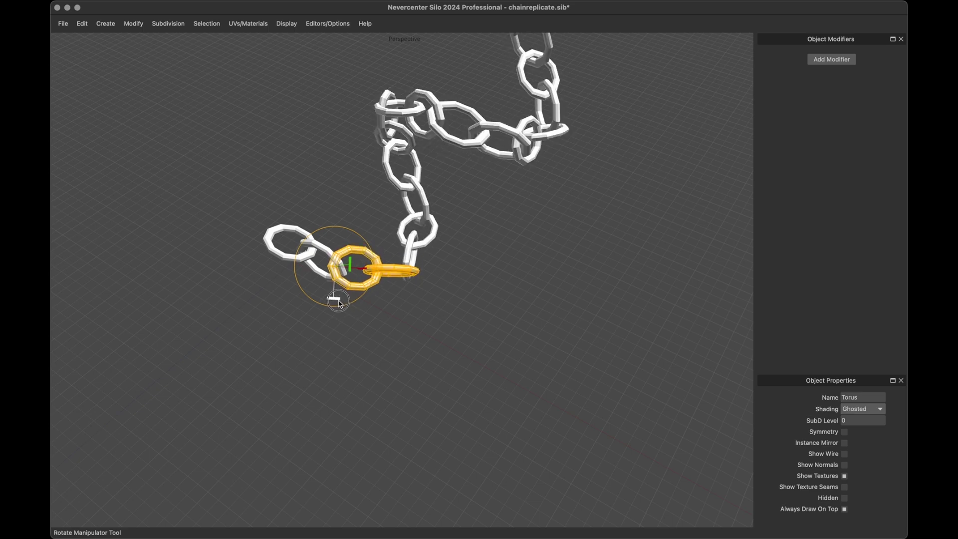
{"action": "key", "text": "super+z"}
{"action": "key", "text": "super+z"}
{"action": "key", "text": "super+z"}
{"action": "key", "text": "super+z"}
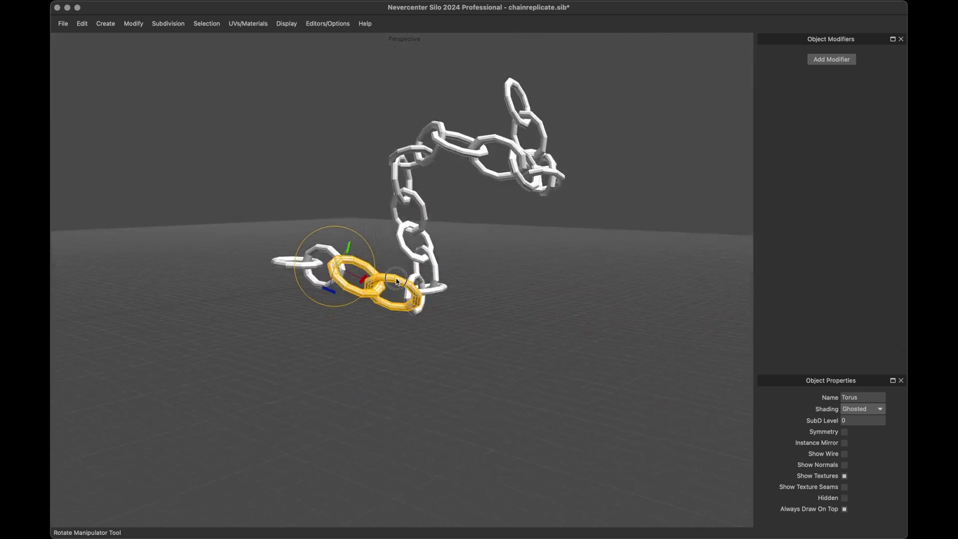
{"action": "key", "text": "super+z"}
{"action": "key", "text": "super+z"}
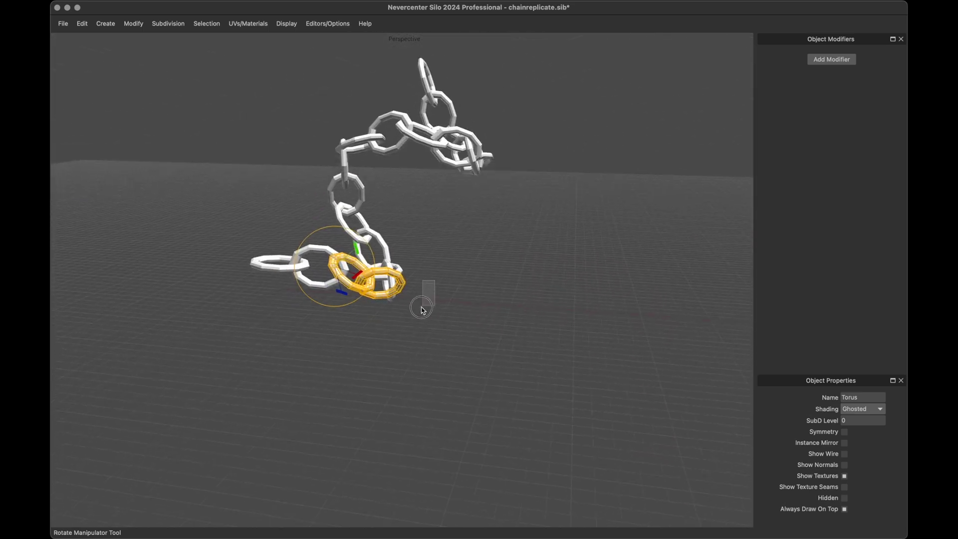
{"action": "key", "text": "super+z"}
{"action": "key", "text": "super+z"}
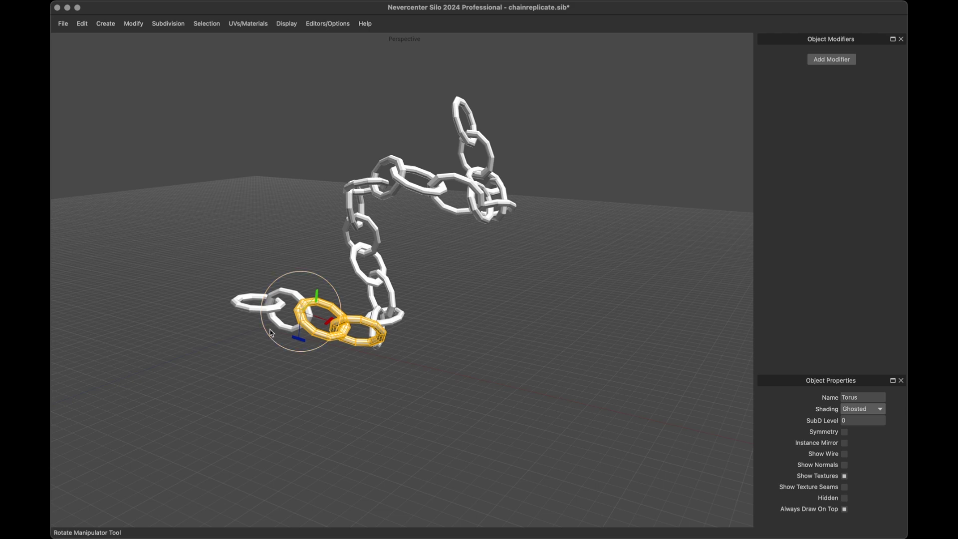
{"action": "key", "text": "super+z"}
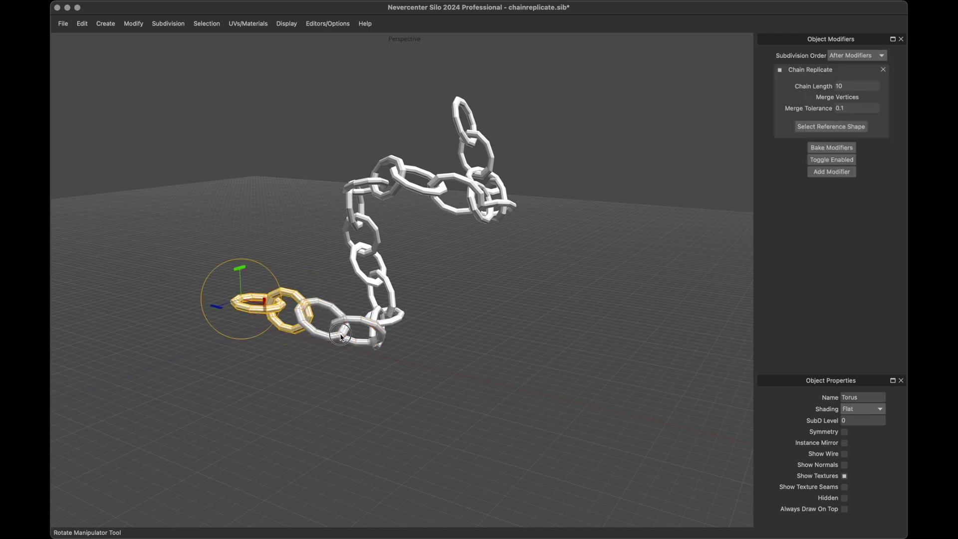
{"action": "key", "text": "super+z"}
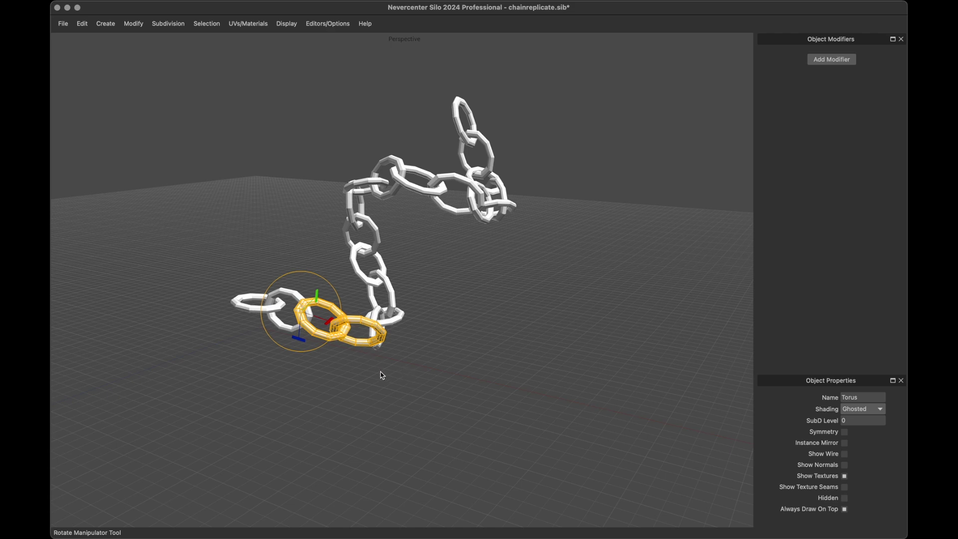
{"action": "middle_click_drag", "start_coordinate": [378, 363], "coordinate": [381, 379]}
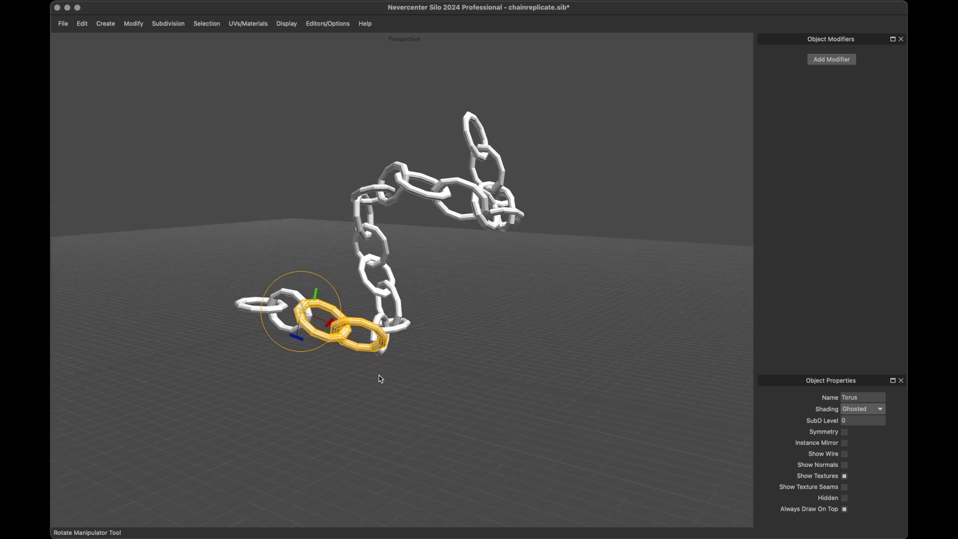
{"action": "mouse_move", "coordinate": [365, 341]}
{"action": "middle_mouse_down"}
{"action": "mouse_move", "coordinate": [370, 364]}
{"action": "mouse_move", "coordinate": [416, 358]}
{"action": "middle_mouse_up"}
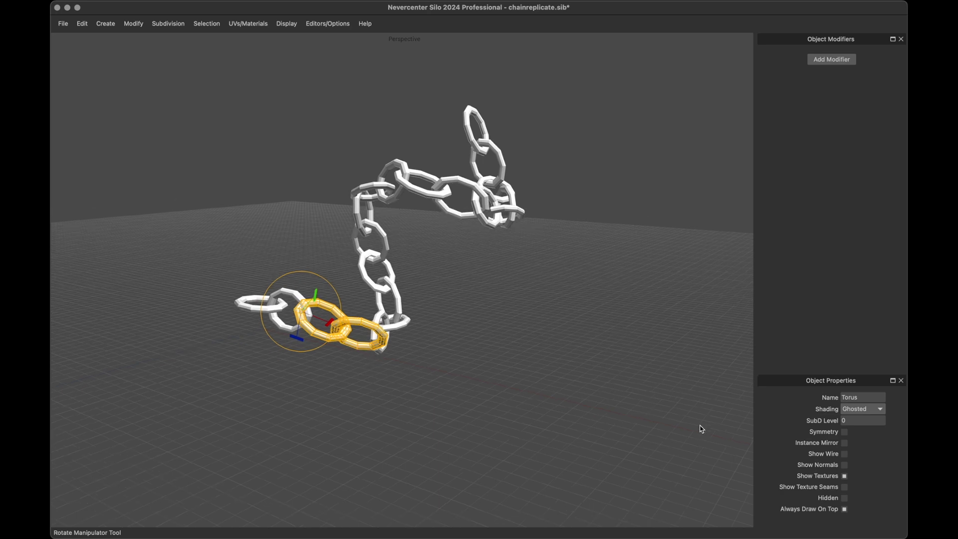
{"action": "left_click", "coordinate": [845, 510]}
{"action": "left_click", "coordinate": [845, 509]}
{"action": "left_click", "coordinate": [845, 509]}
{"action": "left_click", "coordinate": [845, 510]}
{"action": "mouse_move", "coordinate": [435, 364]}
{"action": "middle_mouse_down"}
{"action": "mouse_move", "coordinate": [449, 370]}
{"action": "mouse_move", "coordinate": [413, 350]}
{"action": "mouse_move", "coordinate": [399, 369]}
{"action": "mouse_move", "coordinate": [564, 379]}
{"action": "middle_mouse_up"}
{"action": "scroll", "coordinate": [400, 353], "scroll_direction": "up", "scroll_amount": 10}
Reduce the soft-selection radius and rotate the middle links to adjust the chain's bend.
{"action": "key", "text": "["}
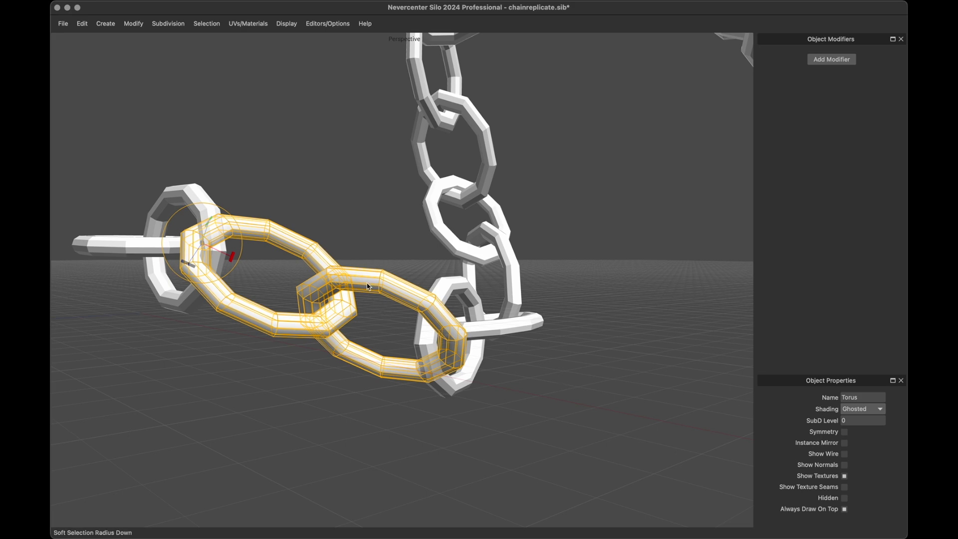
{"action": "middle_click_drag", "start_coordinate": [369, 287], "coordinate": [379, 259]}
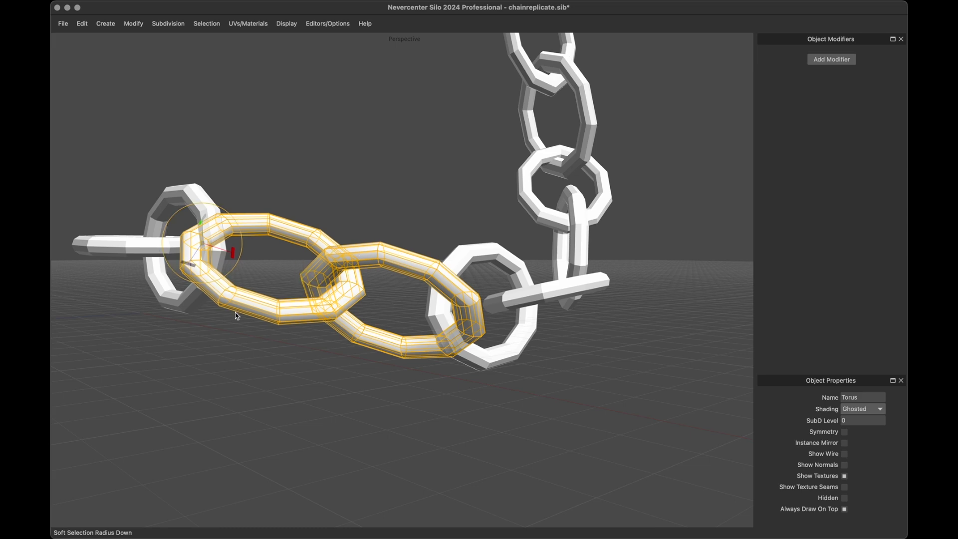
{"action": "middle_click_drag", "start_coordinate": [237, 316], "coordinate": [217, 324]}
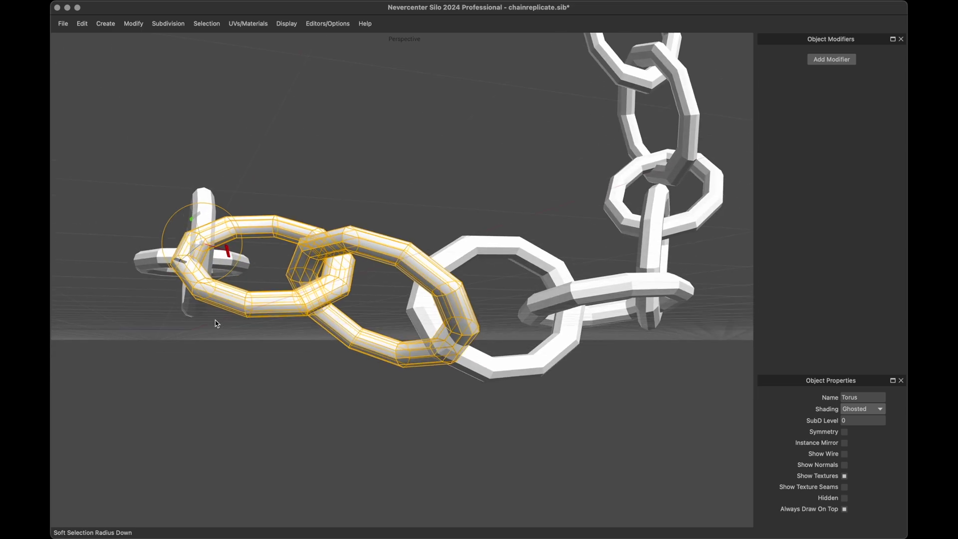
{"action": "scroll", "coordinate": [320, 295], "scroll_direction": "down", "scroll_amount": 10}
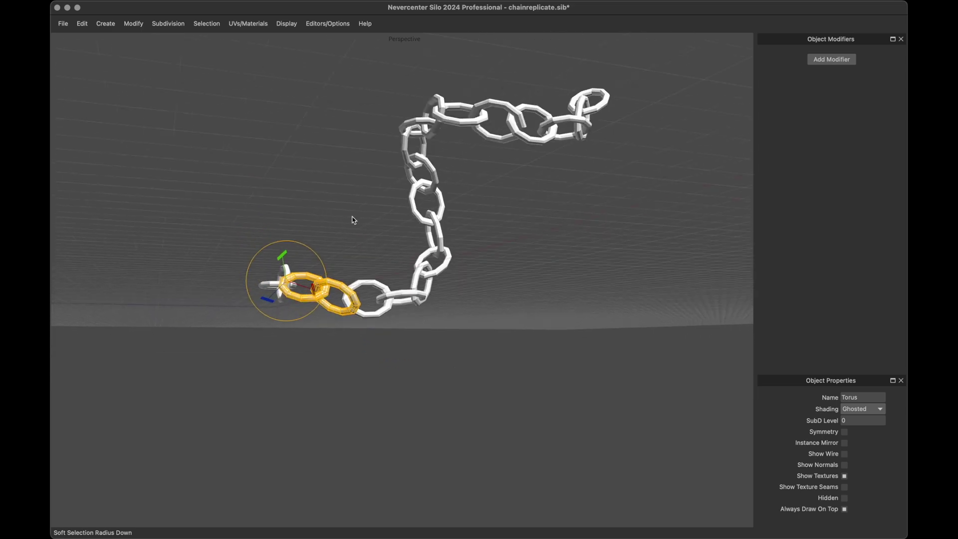
{"action": "middle_click_drag", "start_coordinate": [354, 220], "coordinate": [355, 223]}
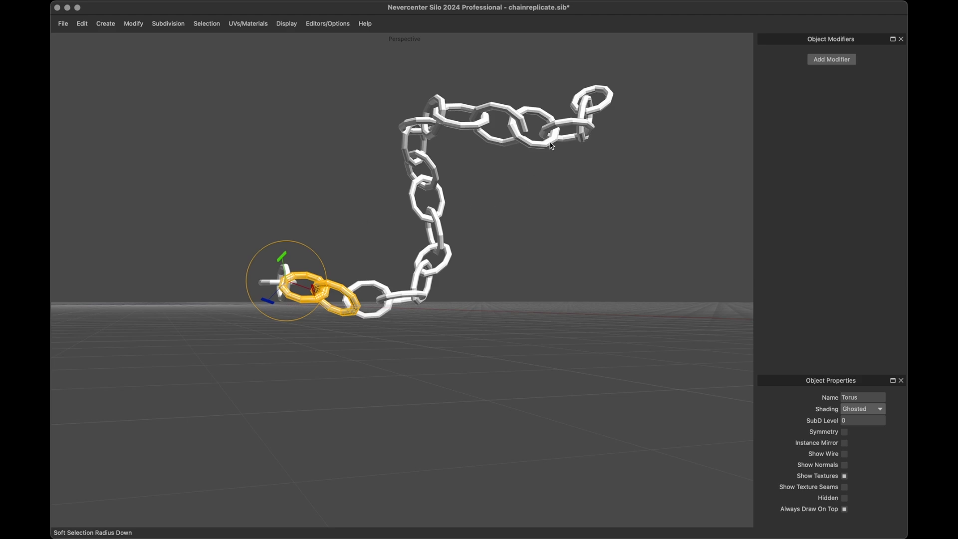
{"action": "scroll", "coordinate": [552, 146], "scroll_direction": "up", "scroll_amount": 5}
{"action": "scroll", "coordinate": [552, 145], "scroll_direction": "down", "scroll_amount": 4}
{"action": "scroll", "coordinate": [552, 145], "scroll_direction": "down", "scroll_amount": 2}
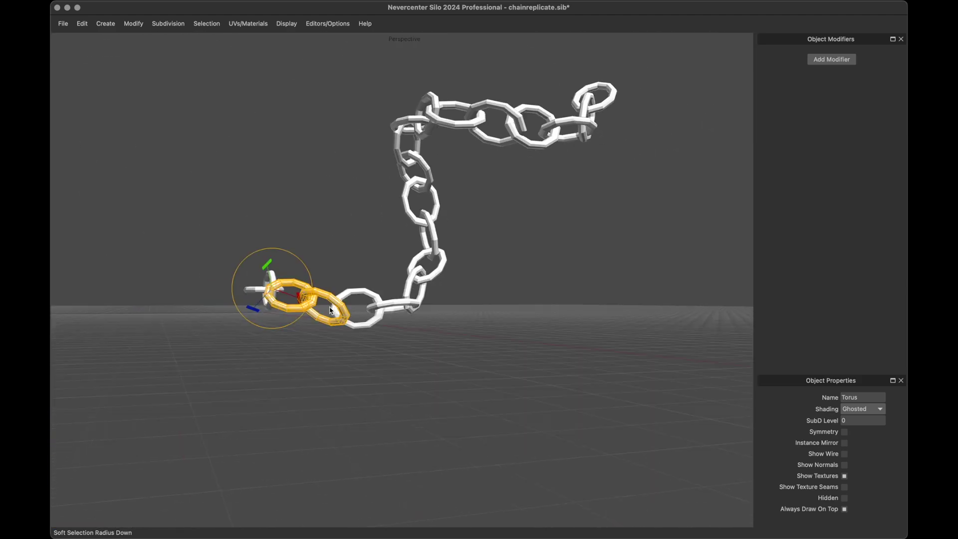
{"action": "scroll", "coordinate": [331, 310], "scroll_direction": "up", "scroll_amount": 5}
{"action": "scroll", "coordinate": [331, 310], "scroll_direction": "down", "scroll_amount": 5}
{"action": "scroll", "coordinate": [509, 173], "scroll_direction": "up", "scroll_amount": 1}
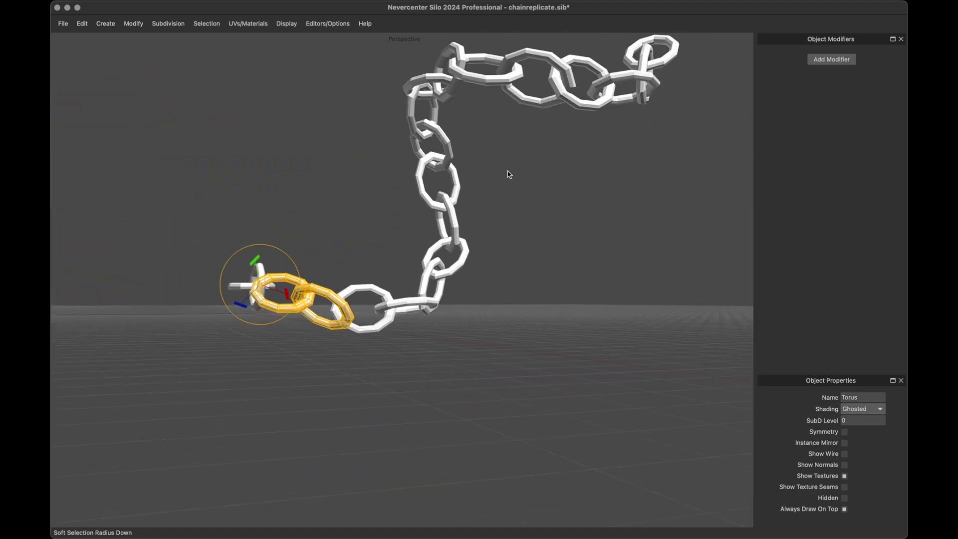
{"action": "scroll", "coordinate": [598, 86], "scroll_direction": "up", "scroll_amount": 3}
{"action": "scroll", "coordinate": [598, 86], "scroll_direction": "down", "scroll_amount": 6}
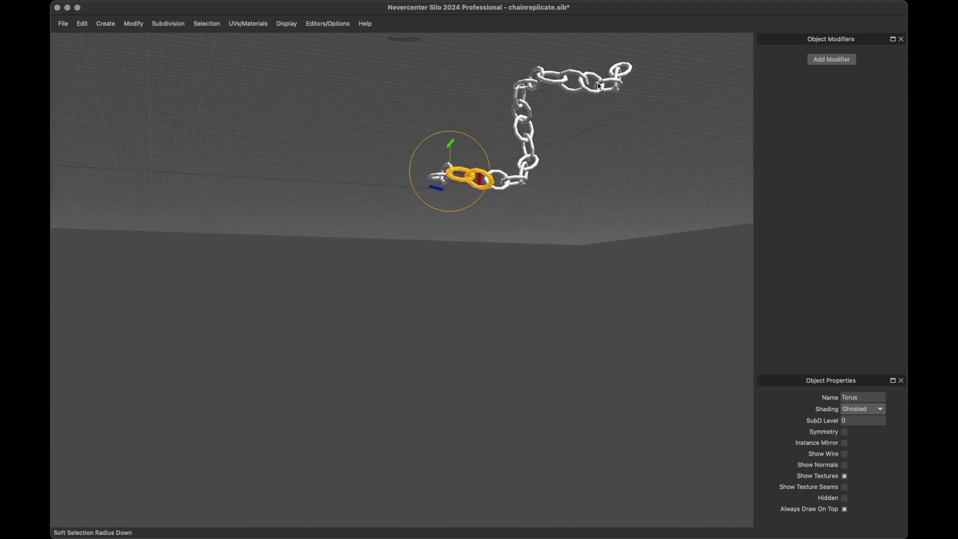
{"action": "scroll", "coordinate": [599, 86], "scroll_direction": "up", "scroll_amount": 2}
{"action": "middle_click_drag", "start_coordinate": [599, 86], "coordinate": [550, 176]}
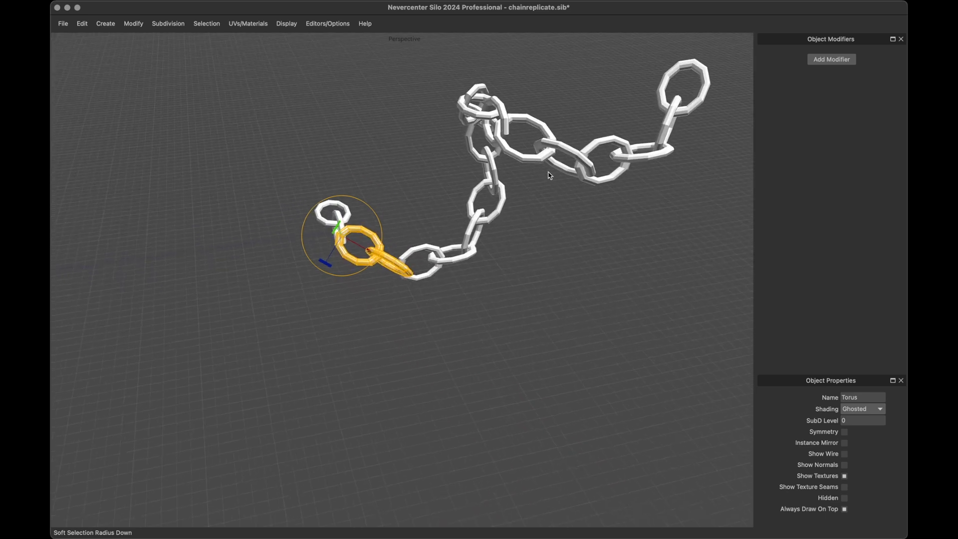